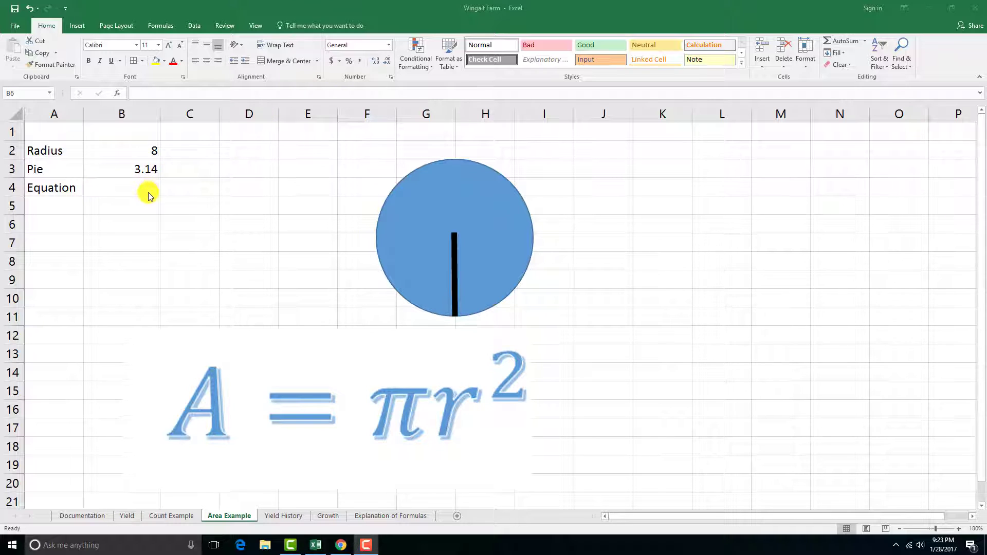
Step: Enter the circle area formula =B3*(B2^2) in cell B4 beside Equation on the Area Example sheet
left_click(148, 192)
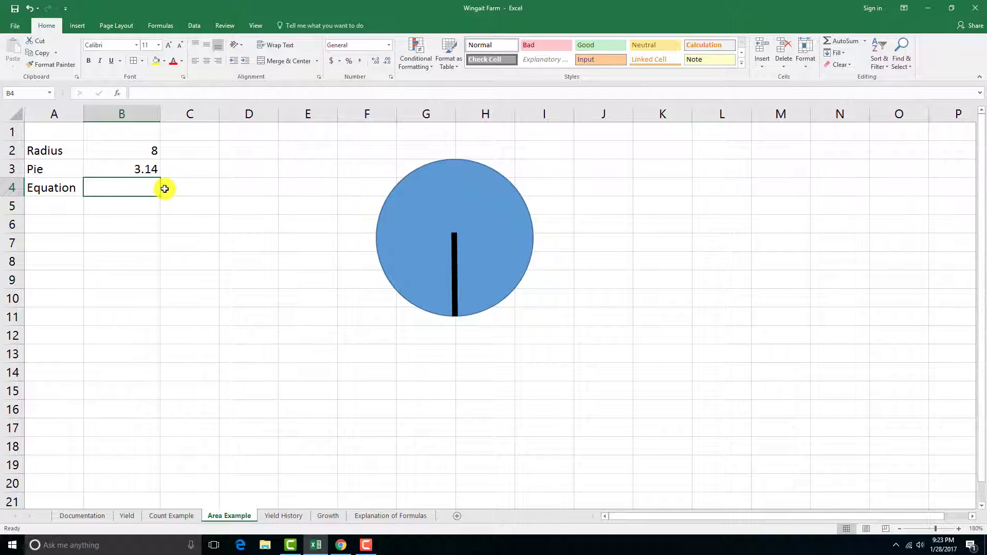
type("=")
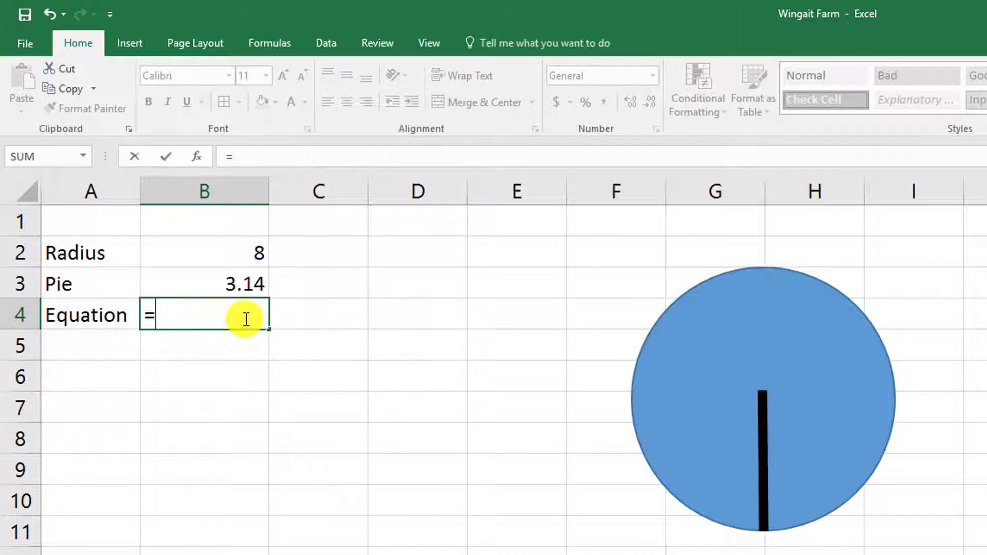
left_click(238, 283)
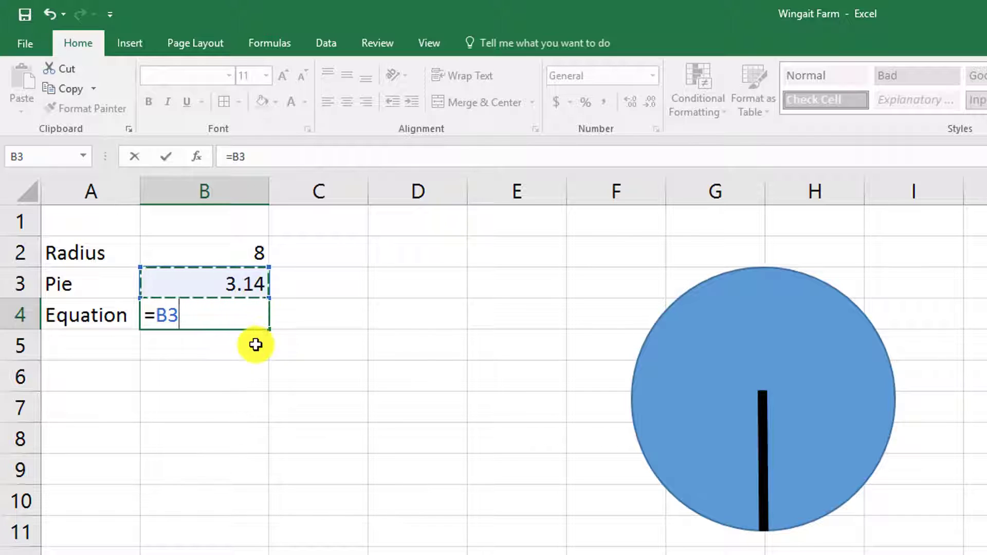
type("(")
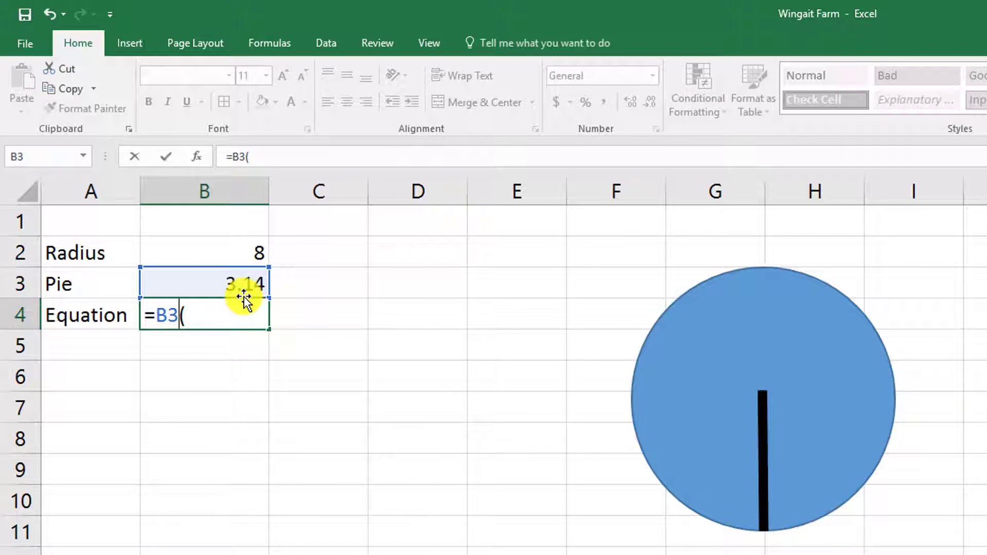
type("*")
left_click(238, 322)
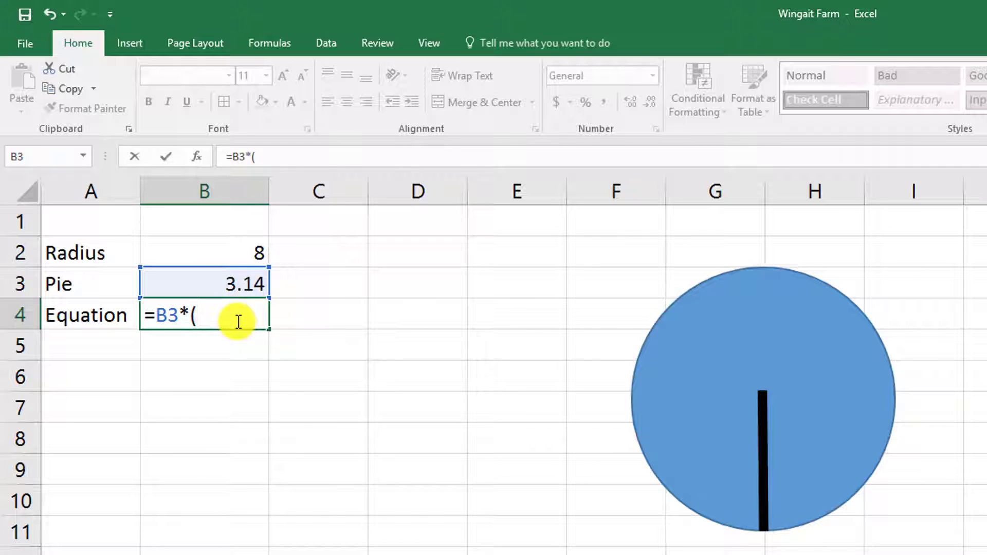
left_click(242, 251)
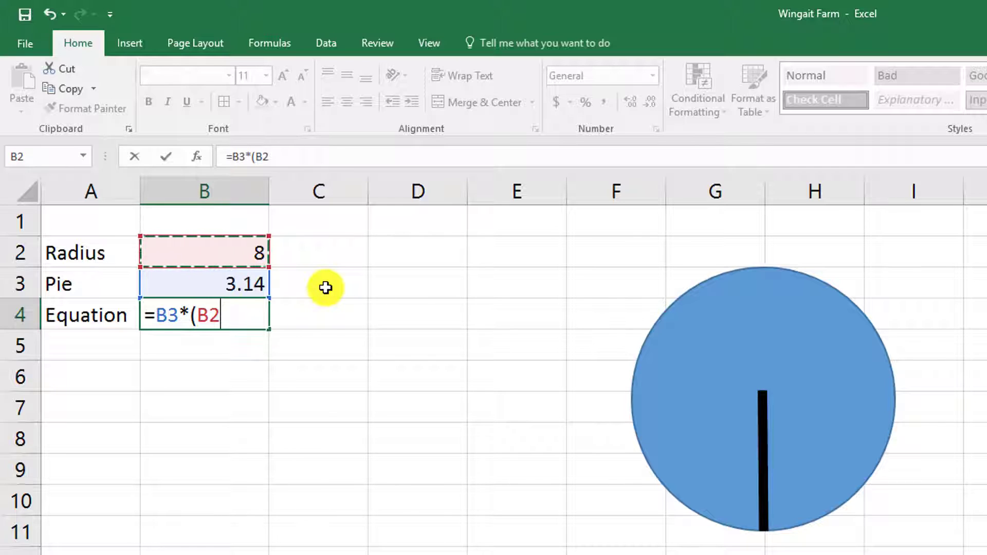
type("^")
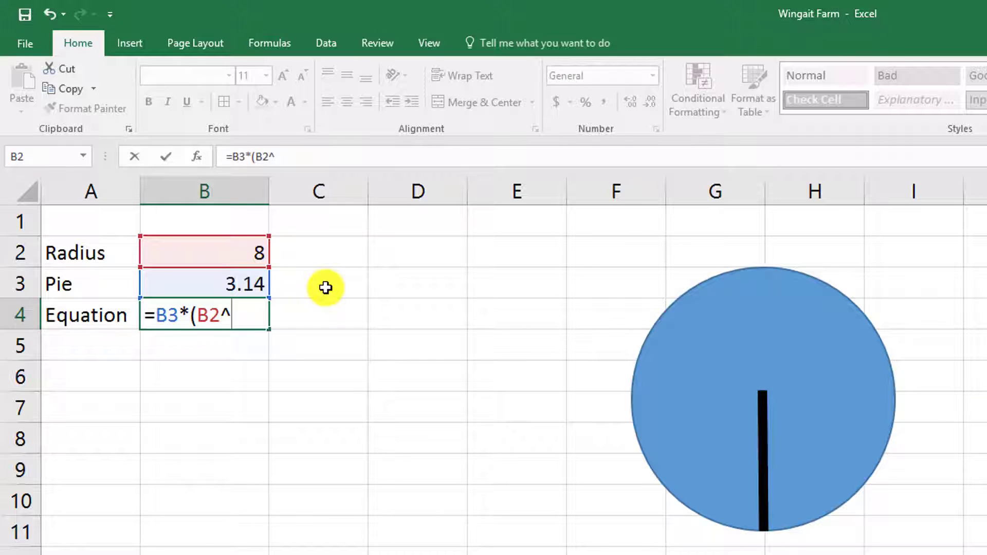
type("2)")
key("Return")
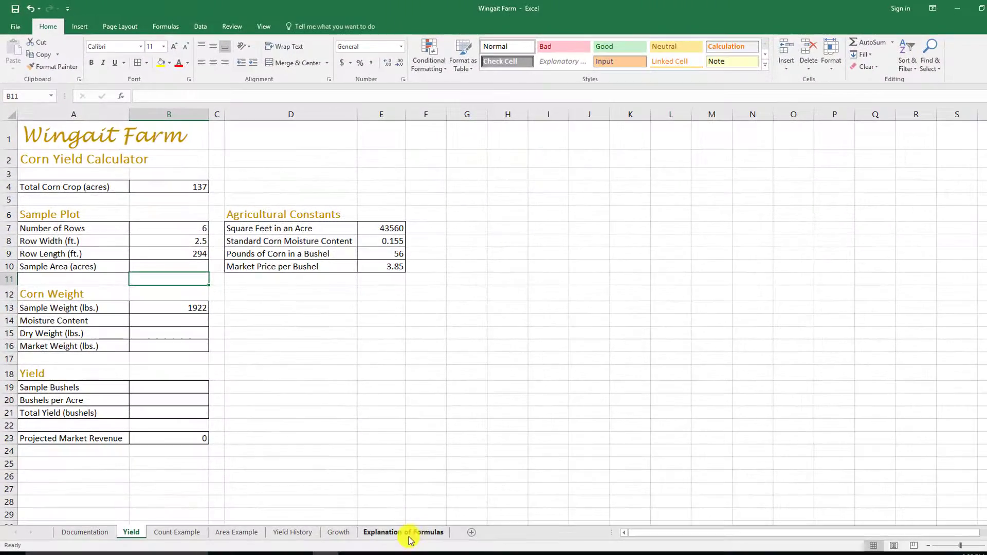
Step: Consult the Explanation of Formulas sheet, and enter =2*B7*B8*B9/E7 for Sample Area (acres) in cell B10 of the Yield sheet
left_click(409, 535)
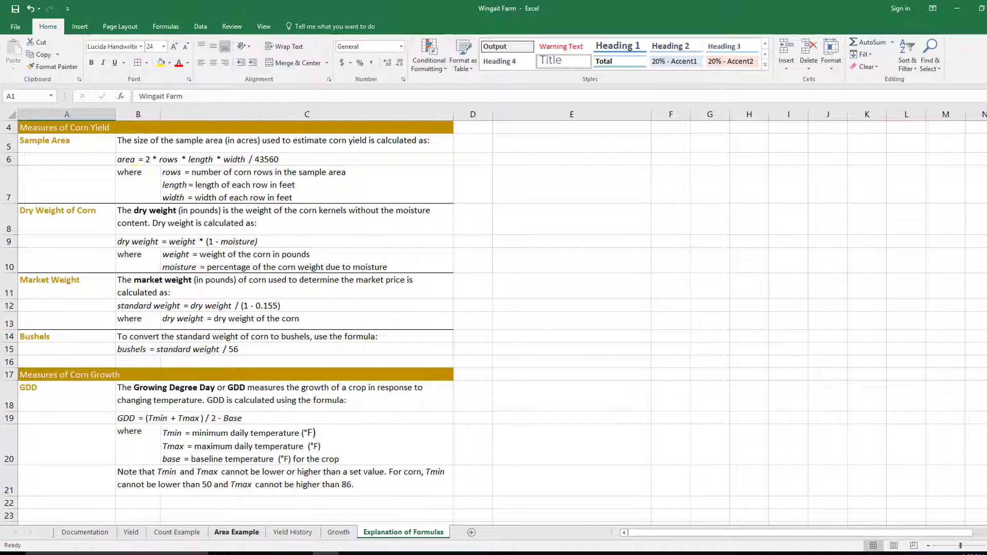
left_click(132, 533)
left_click(175, 264)
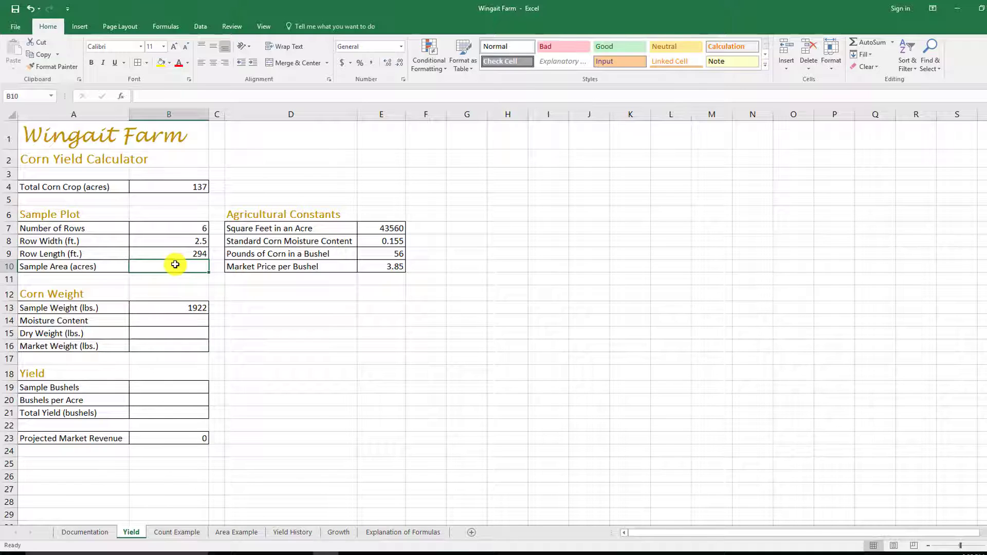
type("=")
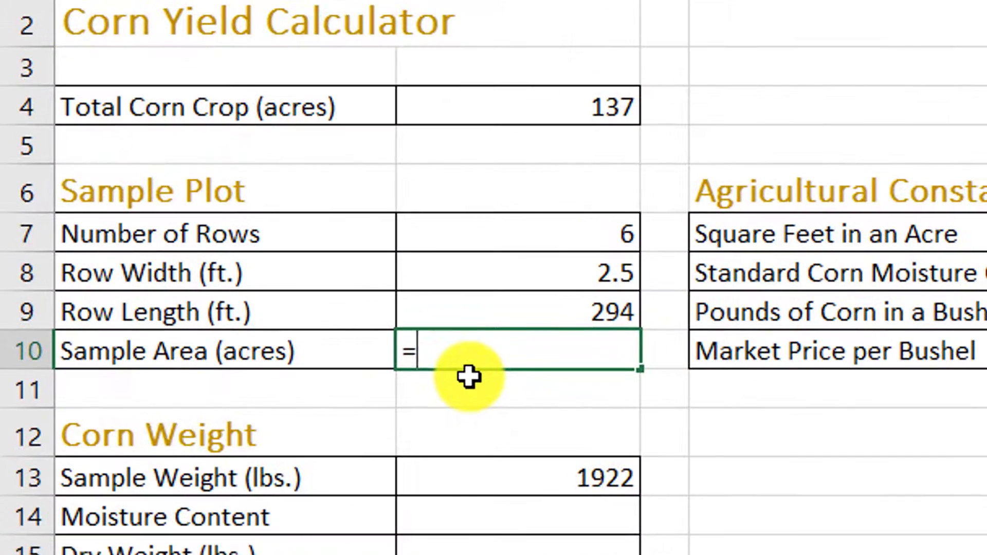
type("2")
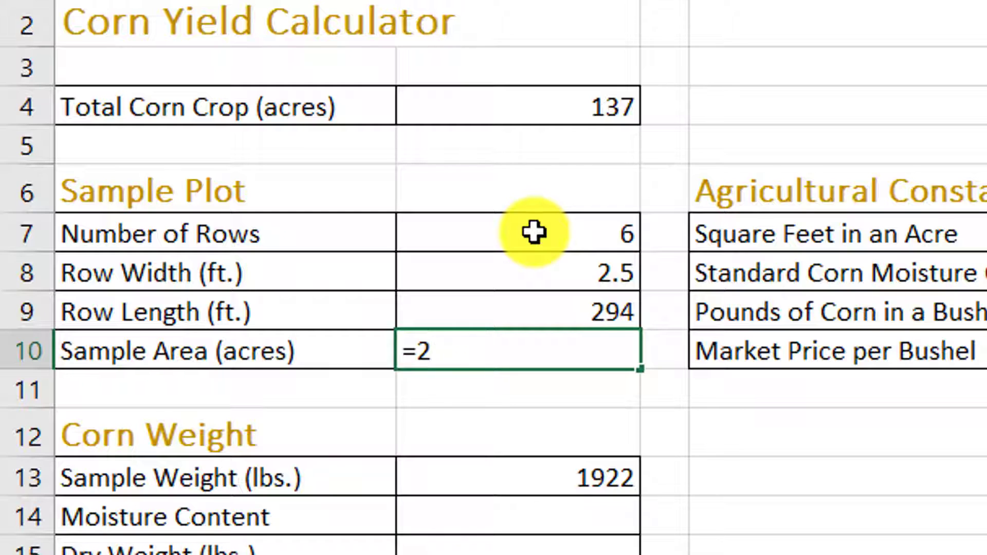
type("*B7")
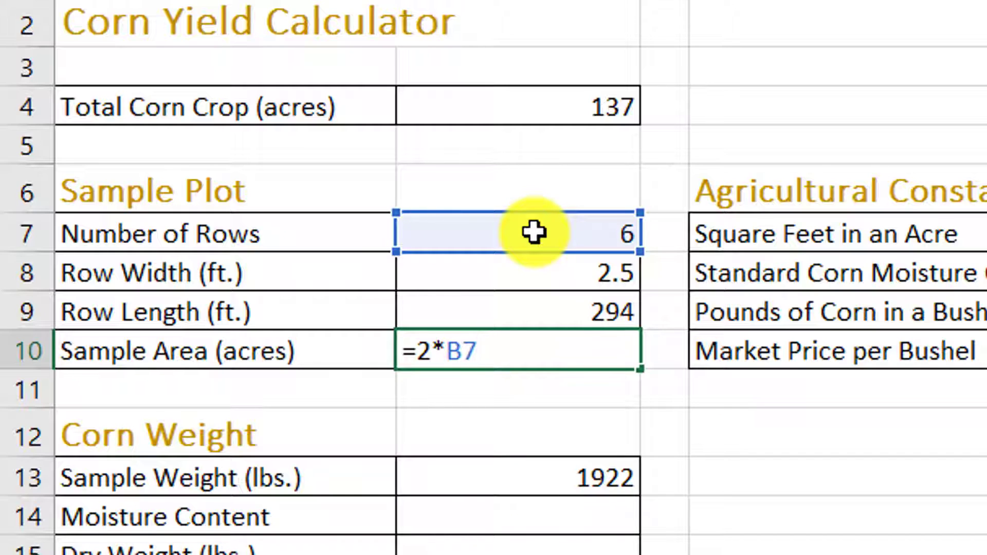
type("*")
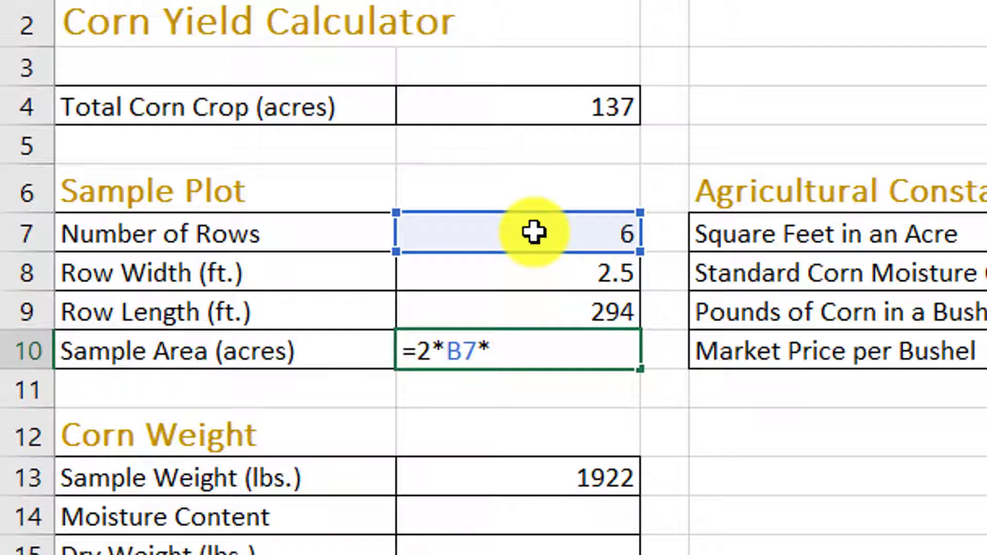
left_click(559, 273)
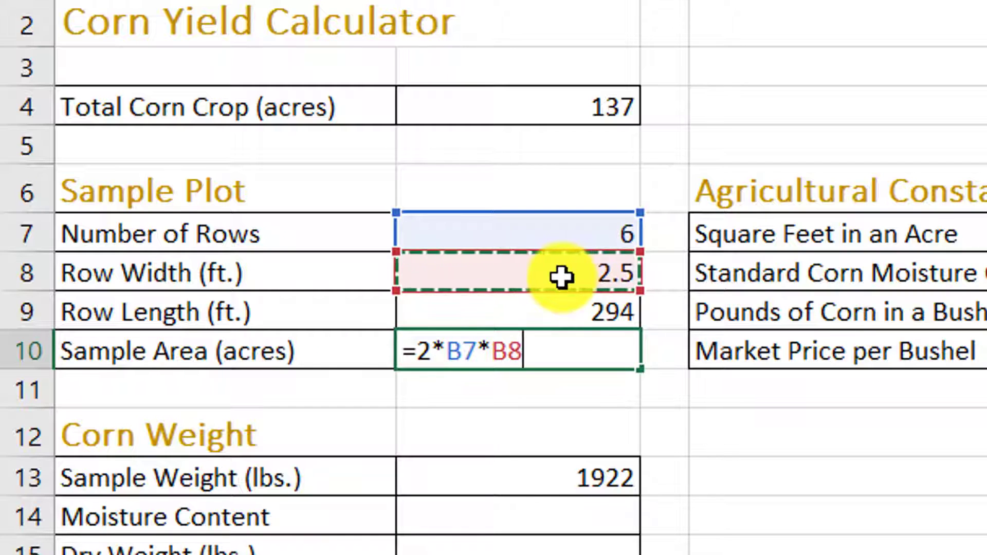
type("*")
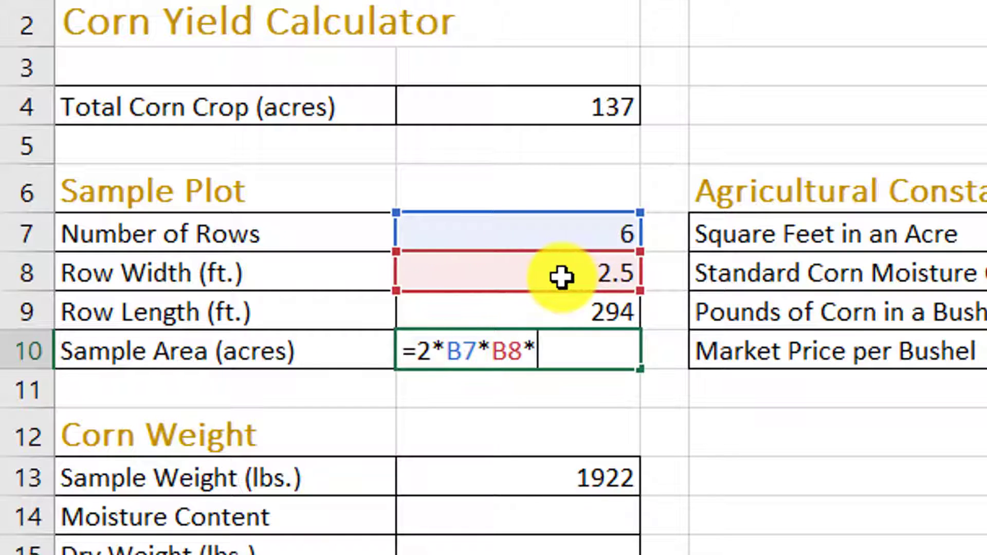
left_click(516, 306)
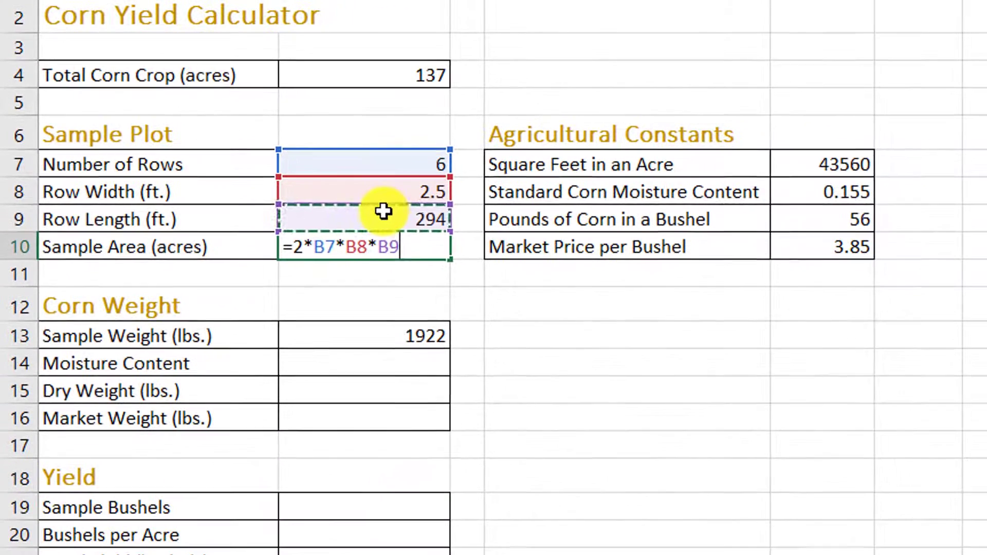
type("/")
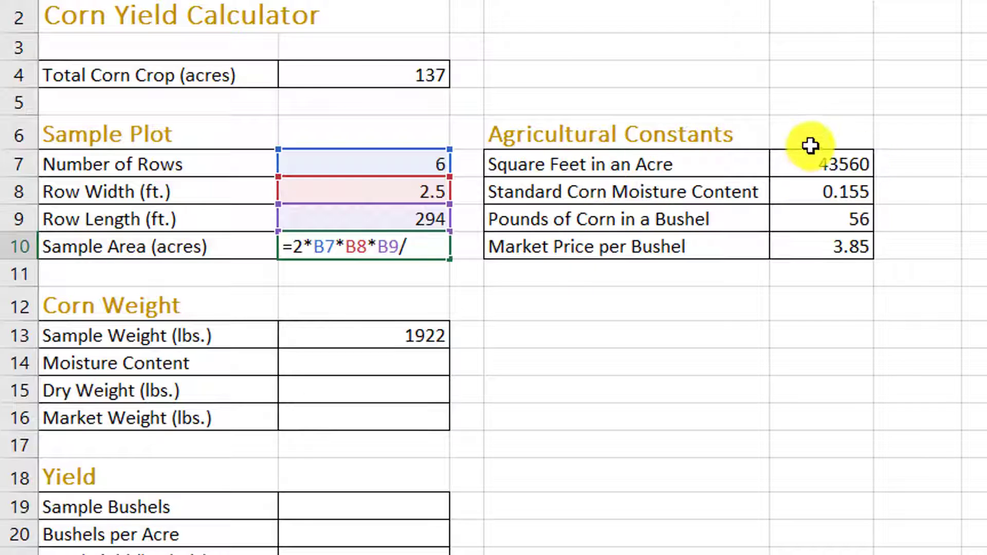
left_click(859, 165)
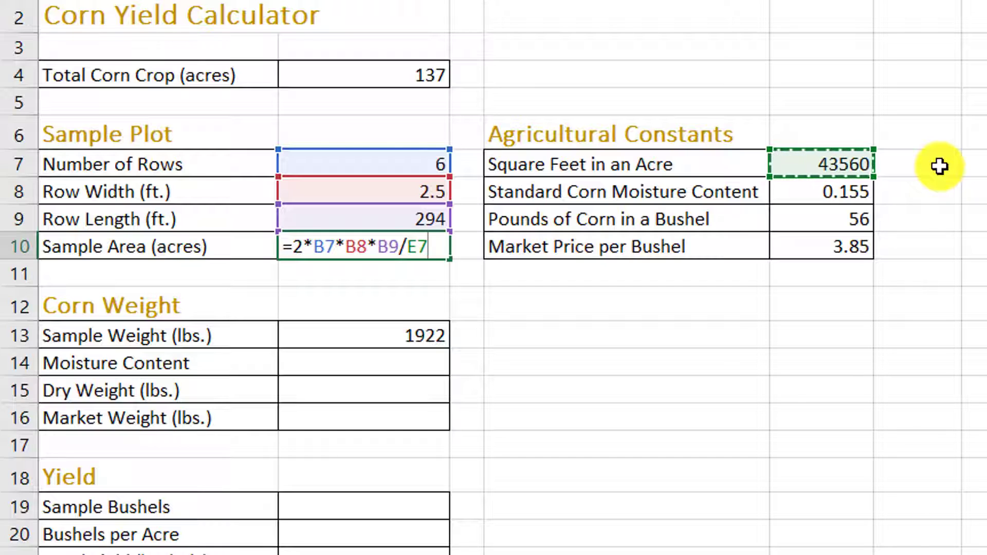
key("Return")
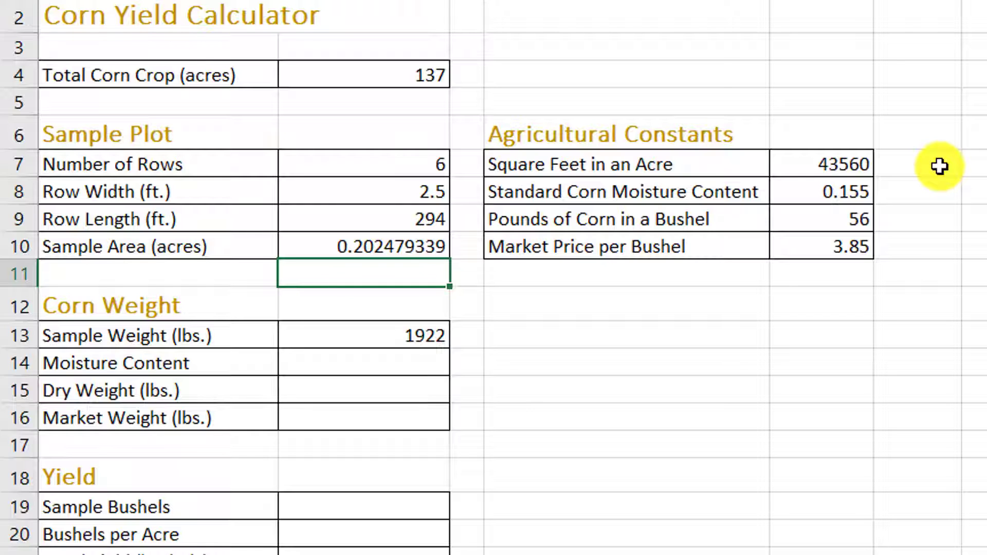
Step: Reduce the Sample Area value in cell B10 to two decimal places
left_click(415, 246)
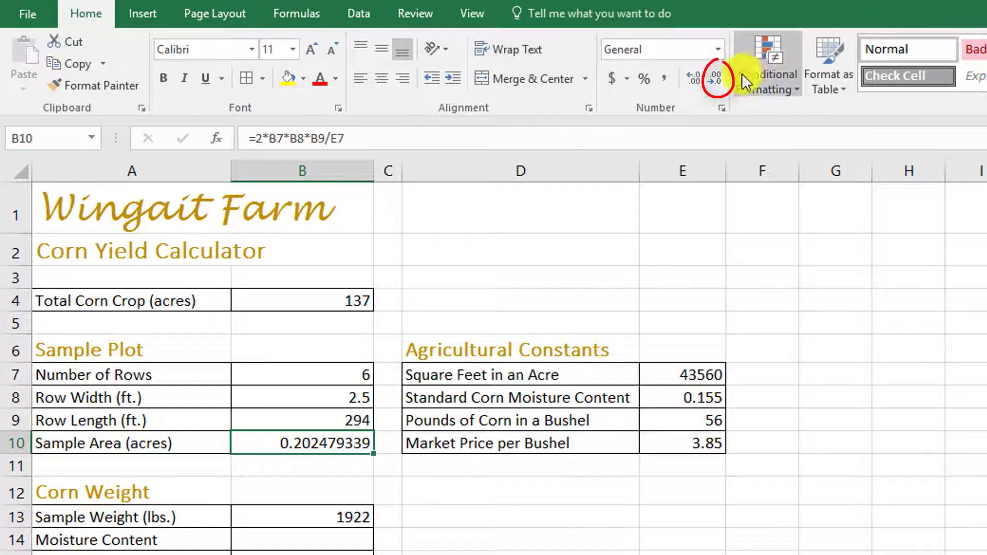
left_click(717, 81)
left_click(716, 81)
left_click(717, 81)
left_click(717, 81)
left_click(717, 81)
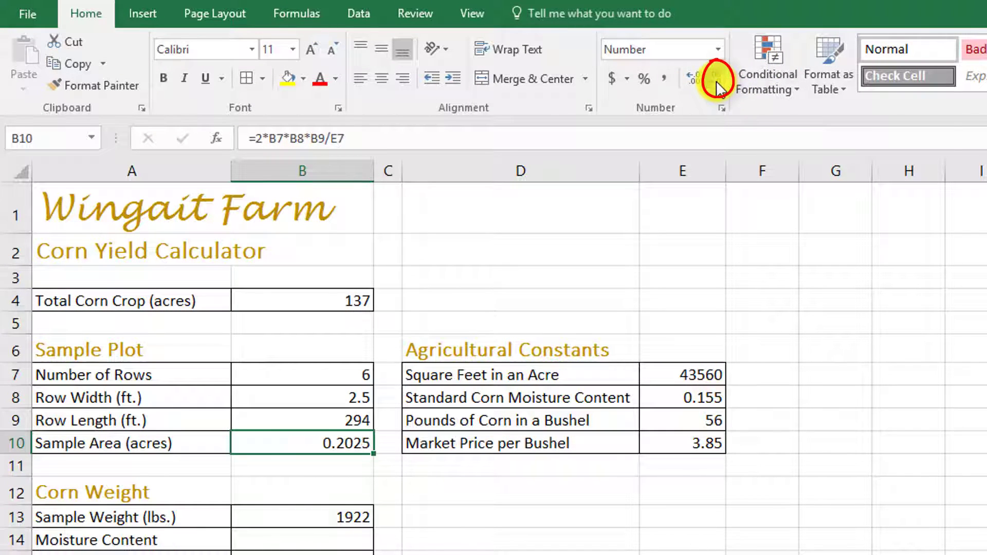
left_click(717, 82)
left_click(717, 82)
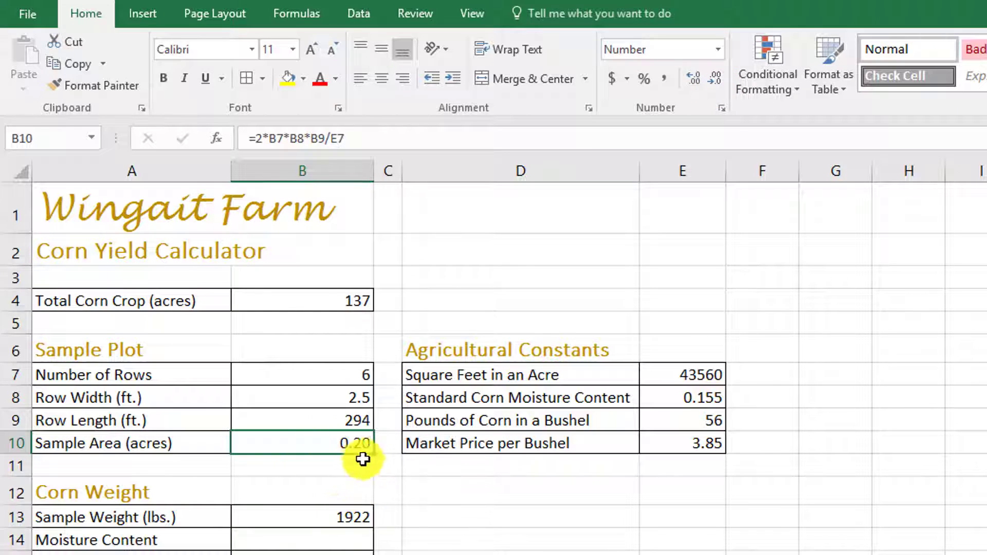
Step: Select the empty Moisture Content cell B14 in the Corn Weight section
left_click(345, 531)
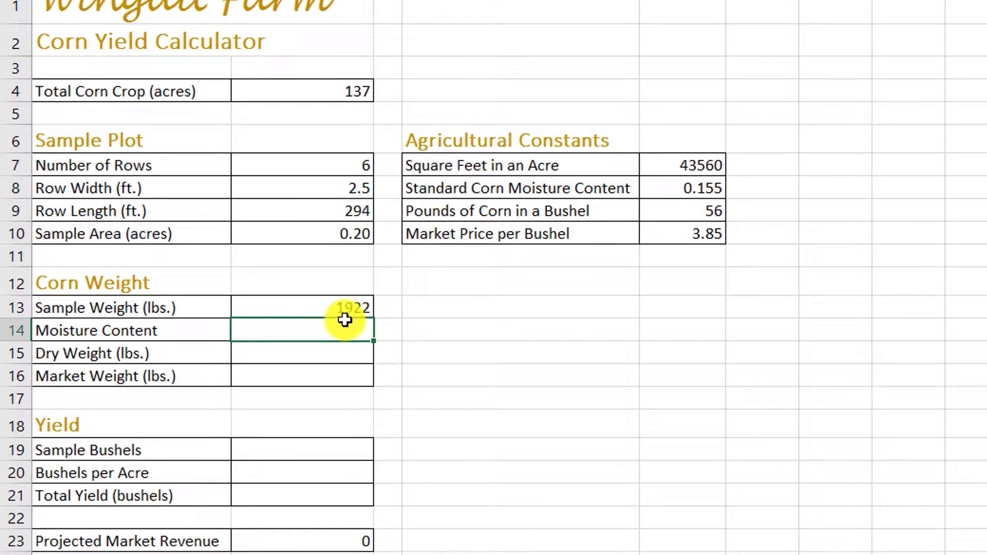
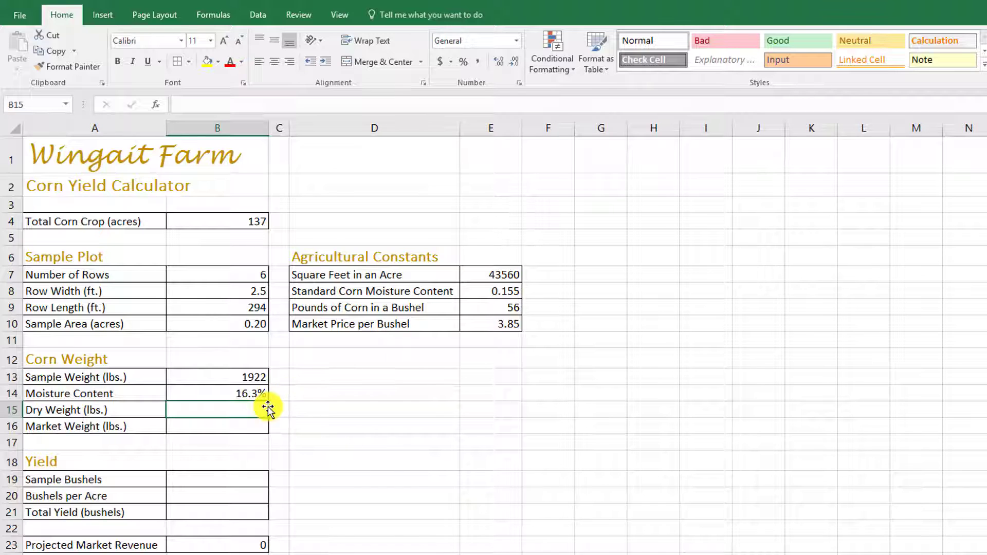
Step: Enter the formula =B13*(1-B14) for Dry Weight (lbs.) in cell B15
type("=")
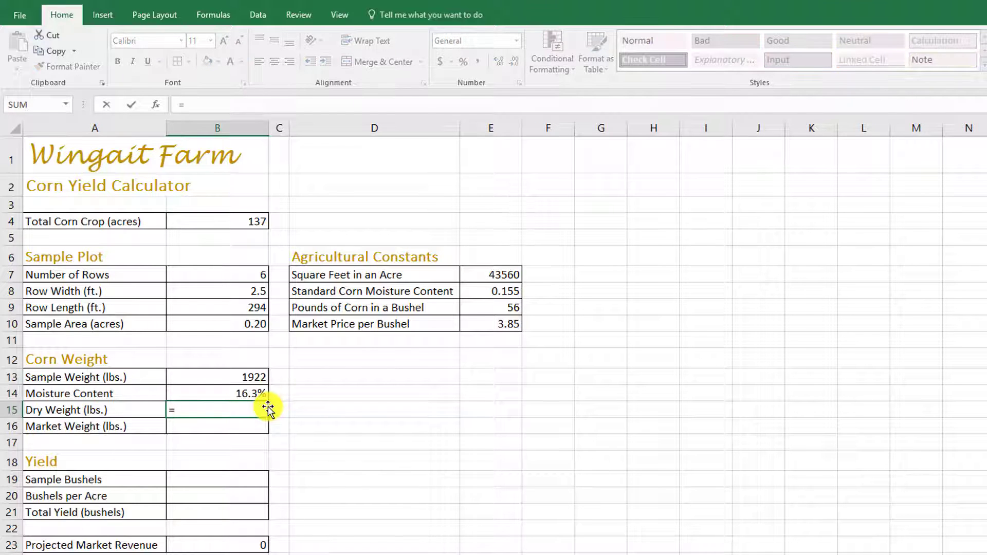
left_click(251, 379)
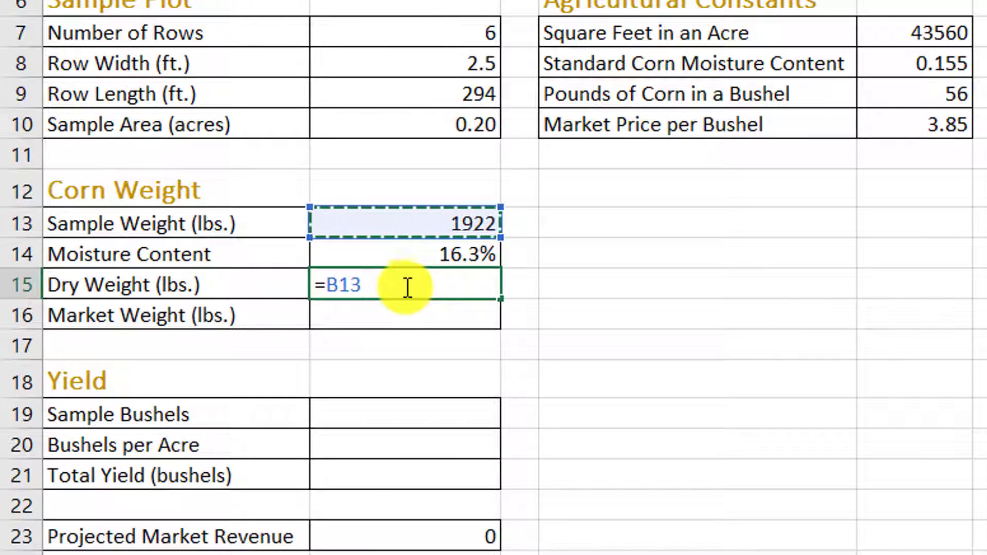
type("*(")
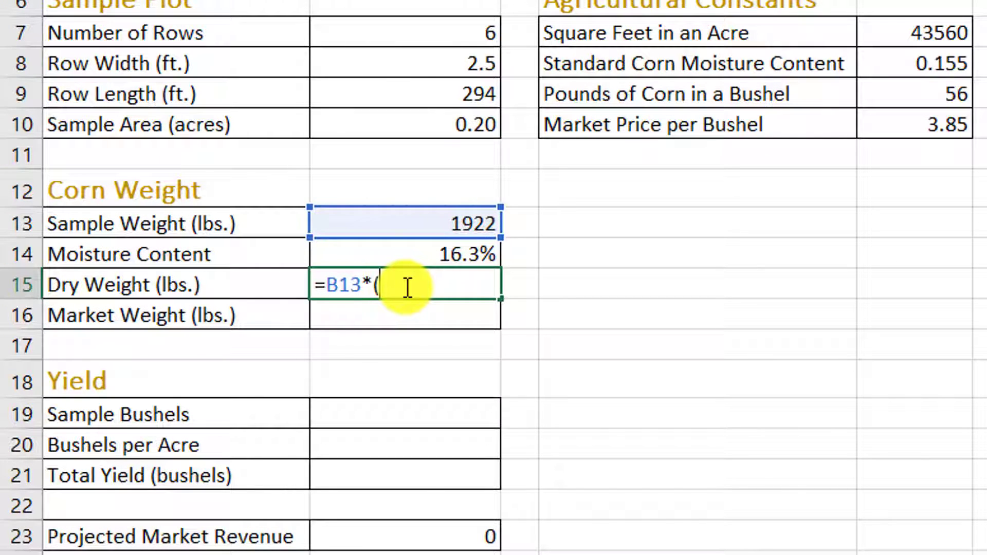
type("1-")
left_click(437, 253)
type(")")
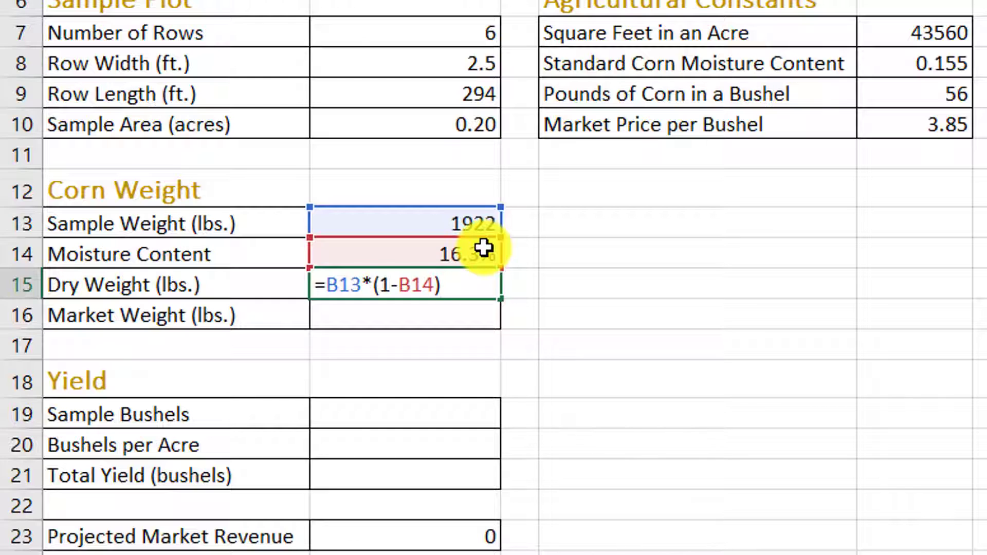
key("Return")
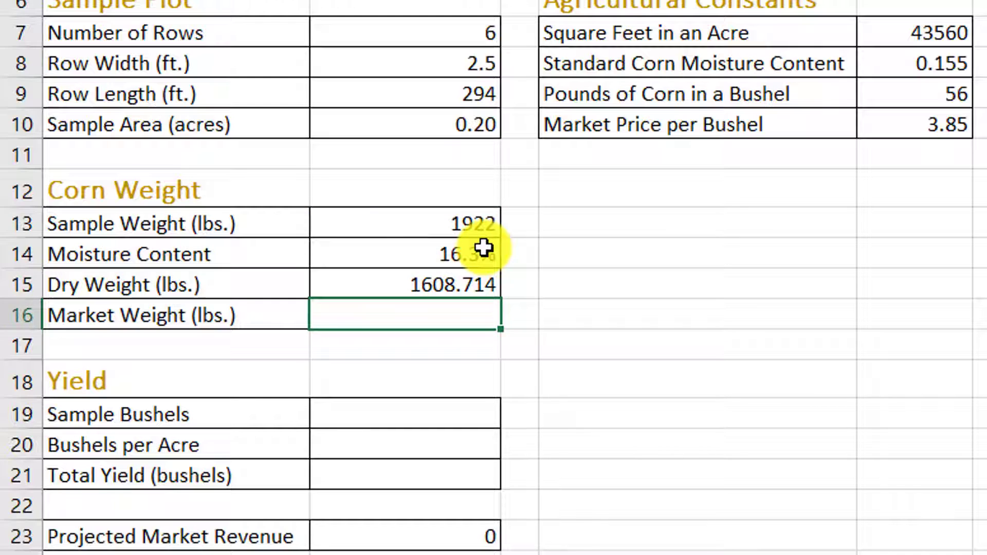
Step: Reduce the Dry Weight value in cell B15 to zero decimal places
left_click(467, 283)
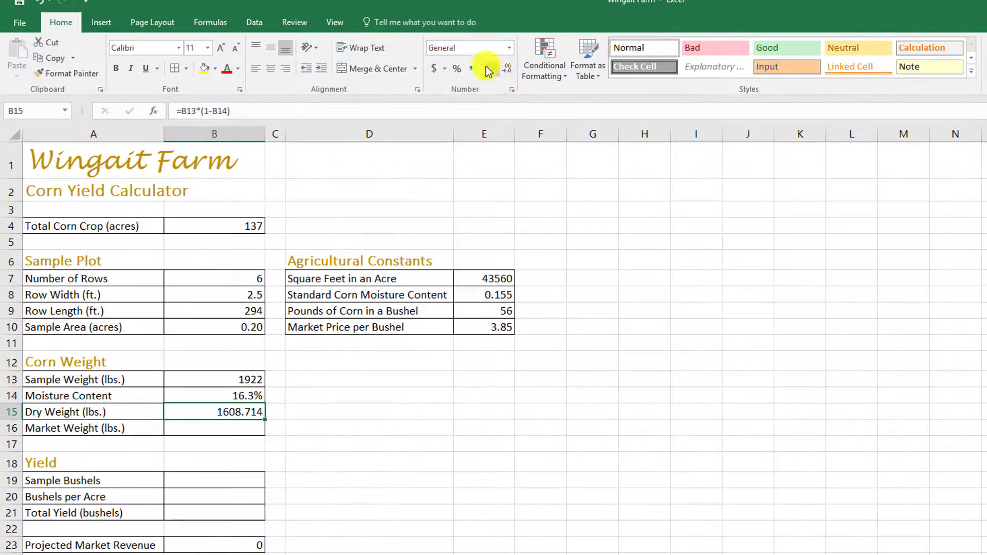
left_click(507, 68)
left_click(507, 68)
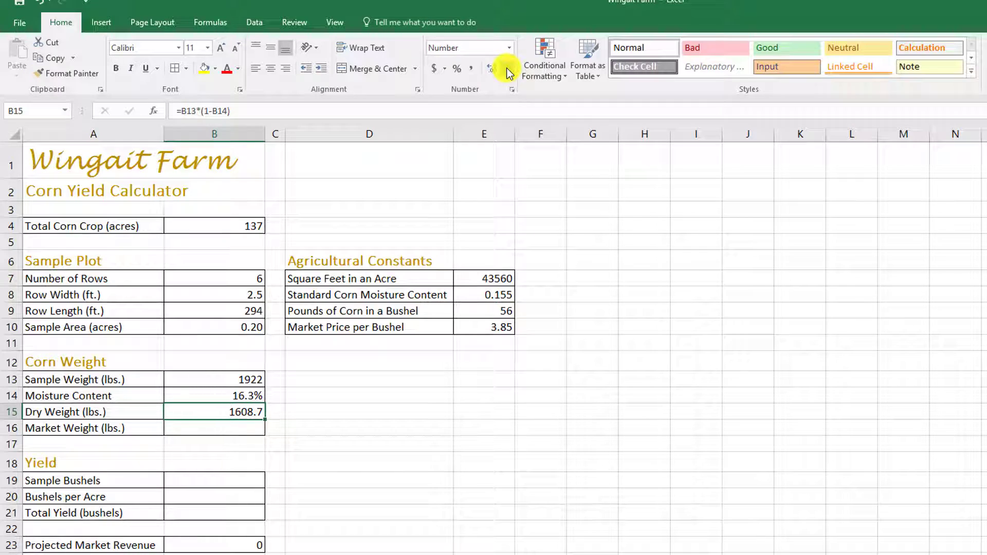
left_click(507, 68)
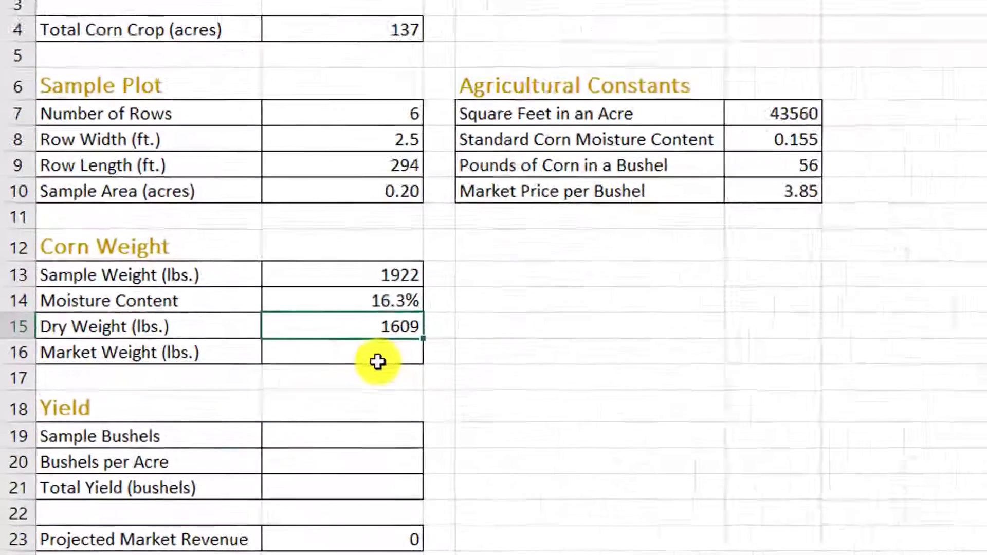
Step: Enter the formula =B15/(1-E8) for Market Weight (lbs.) in cell B16
left_click(246, 431)
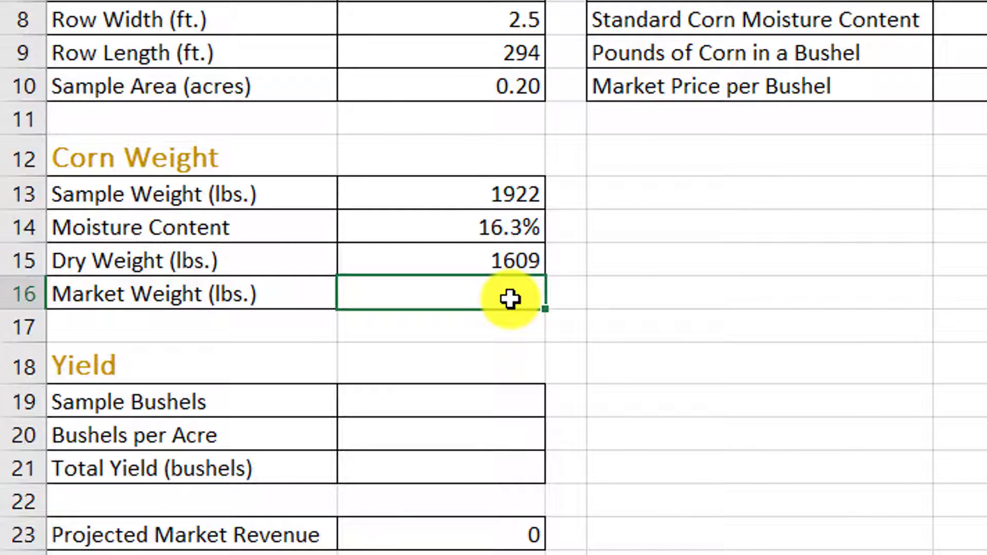
type("=")
left_click(467, 260)
type("/(")
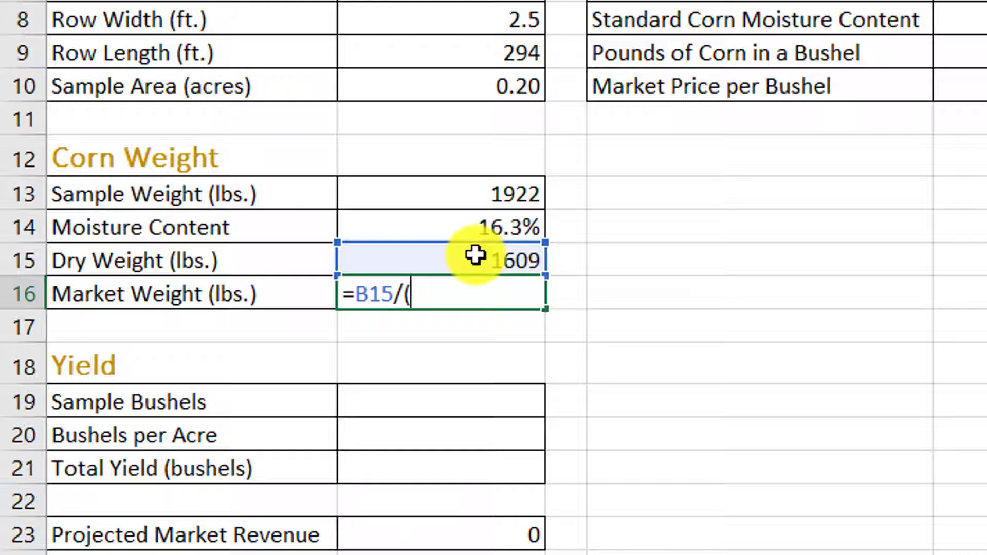
type("1-")
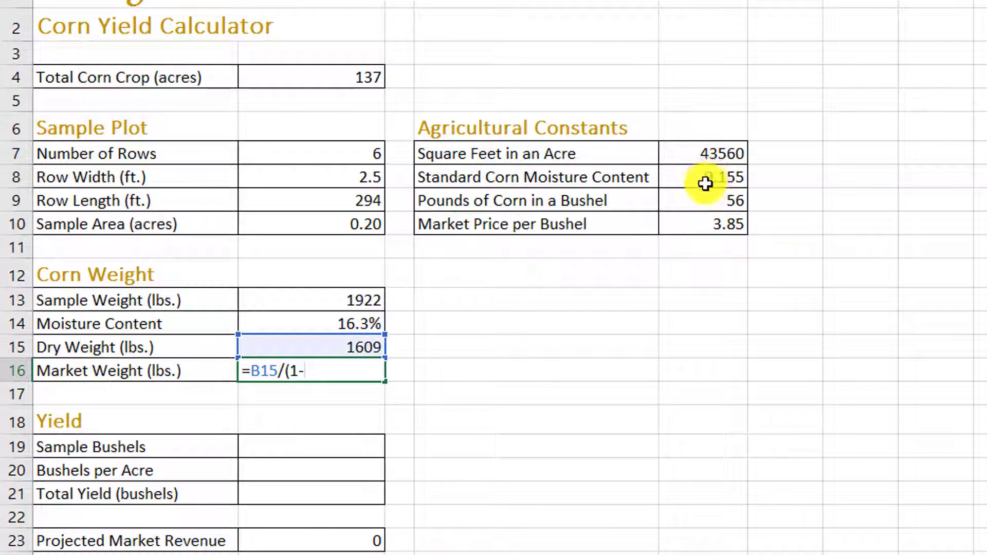
left_click(734, 179)
type(")")
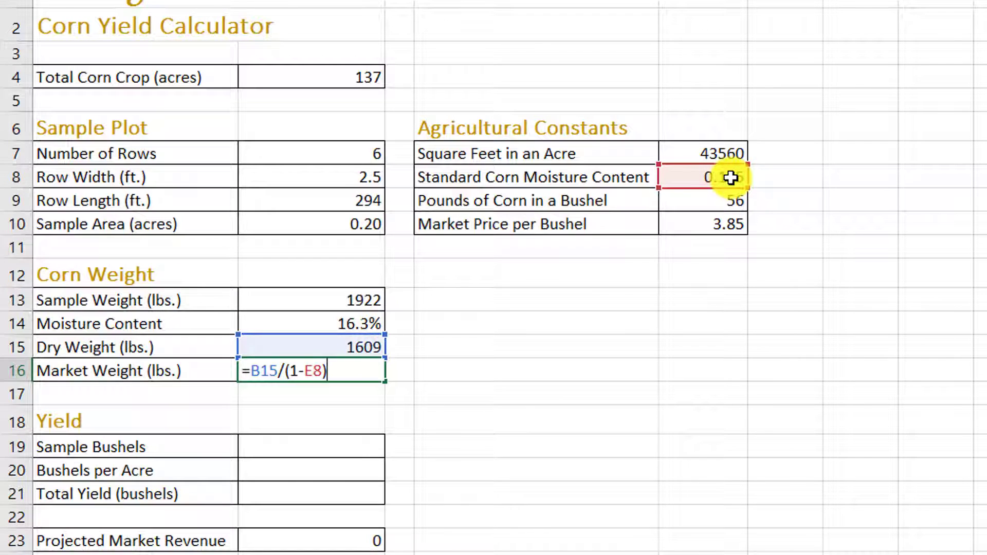
key("Return")
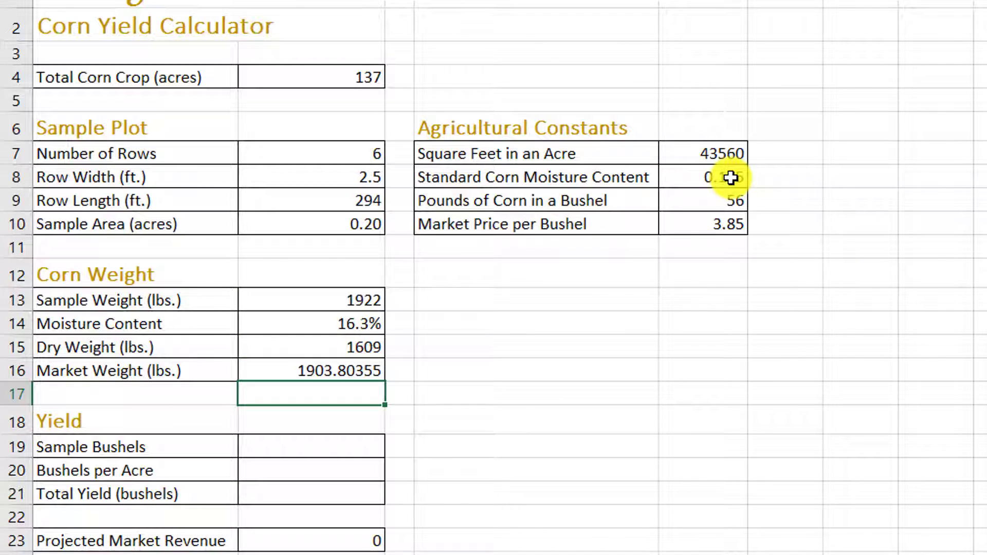
Step: Reduce the Market Weight value in cell B16 to zero decimal places
left_click(342, 371)
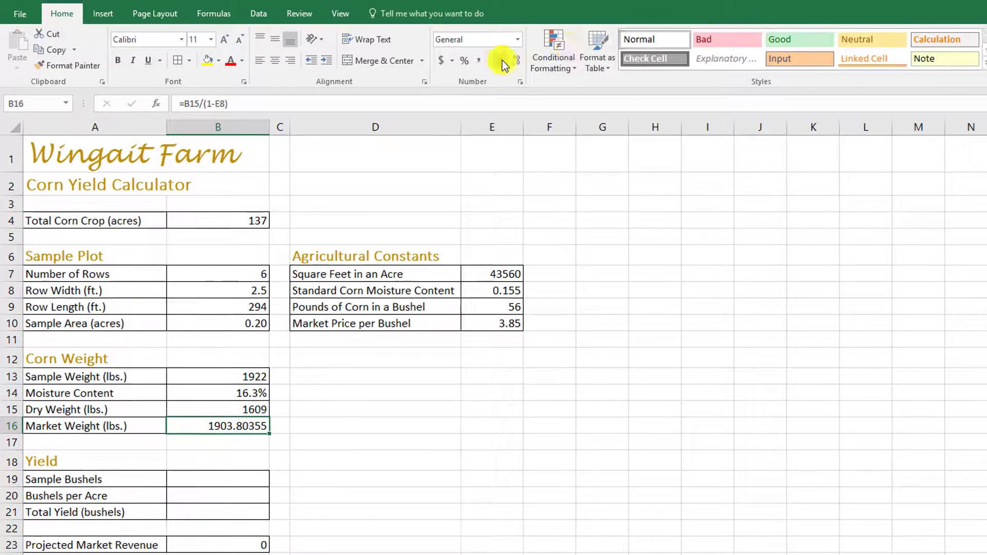
left_click(513, 64)
left_click(513, 63)
left_click(513, 64)
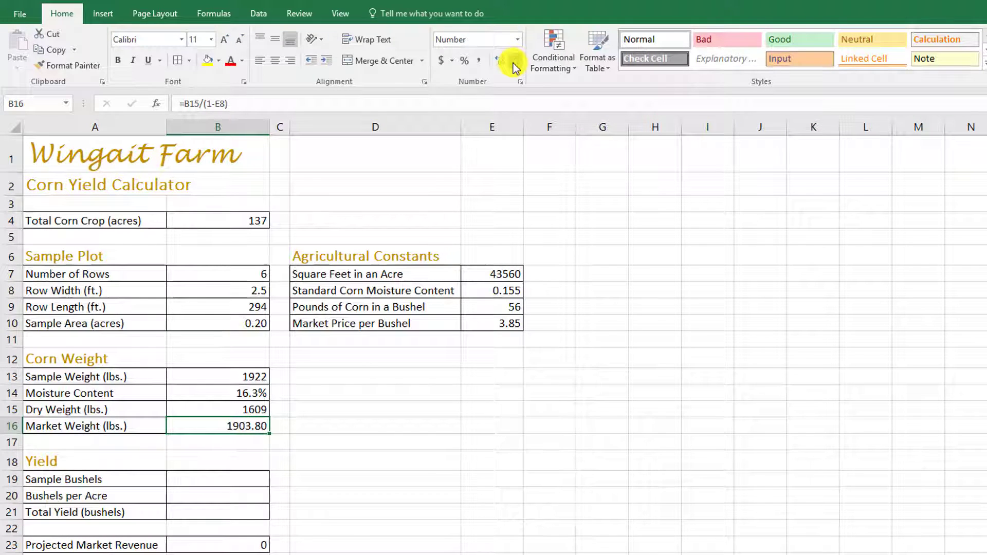
left_click(513, 63)
left_click(513, 63)
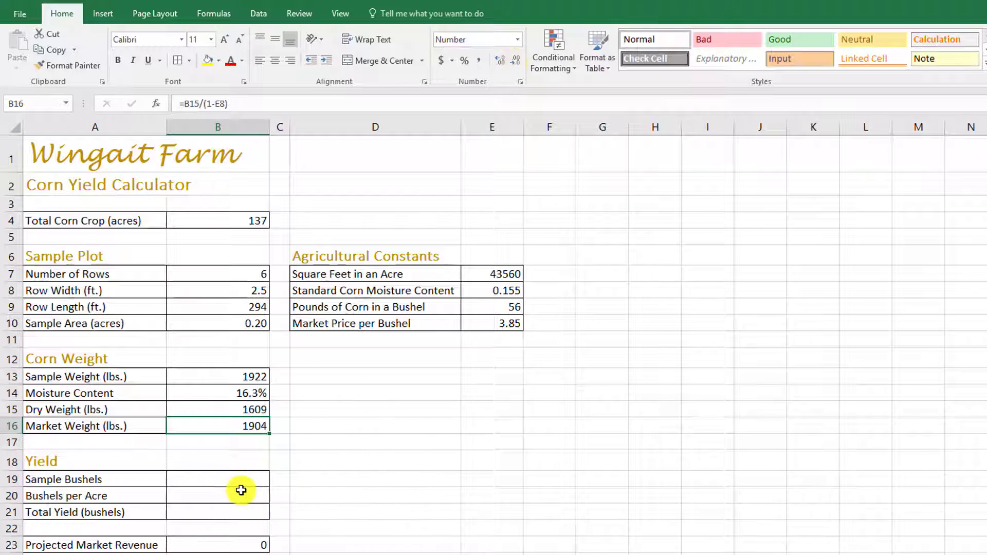
Step: Enter the formula =B16/E9 for Sample Bushels in cell B19 of the Yield section
left_click(243, 476)
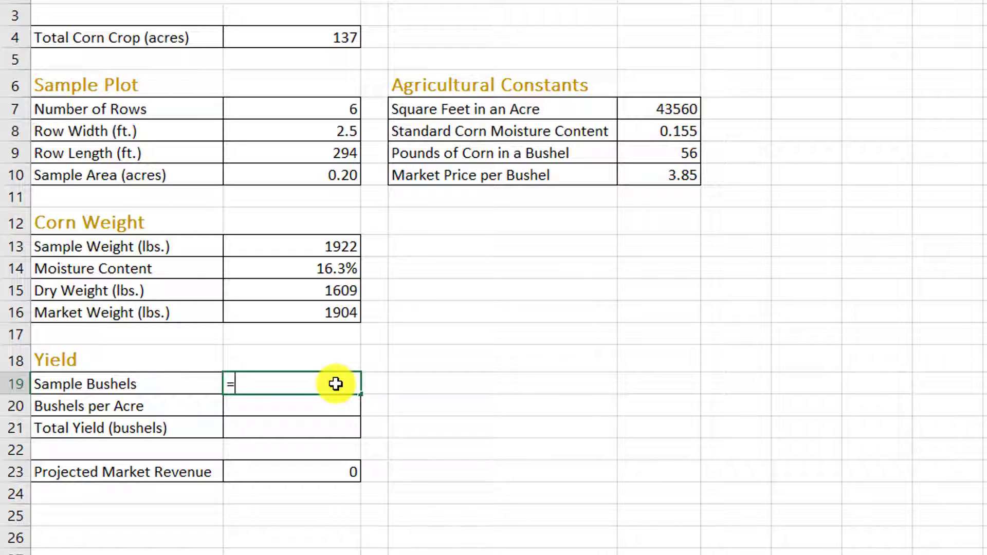
left_click(338, 313)
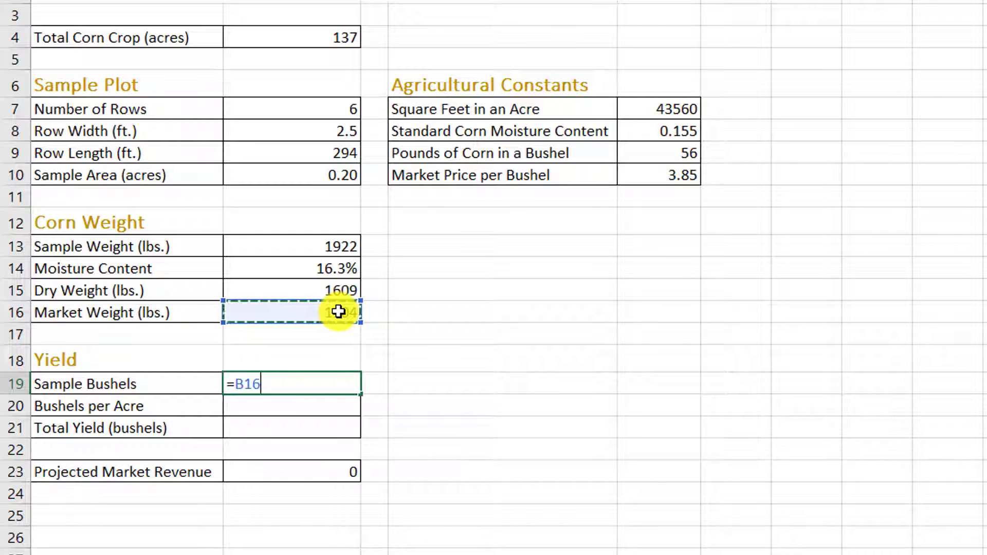
type("/")
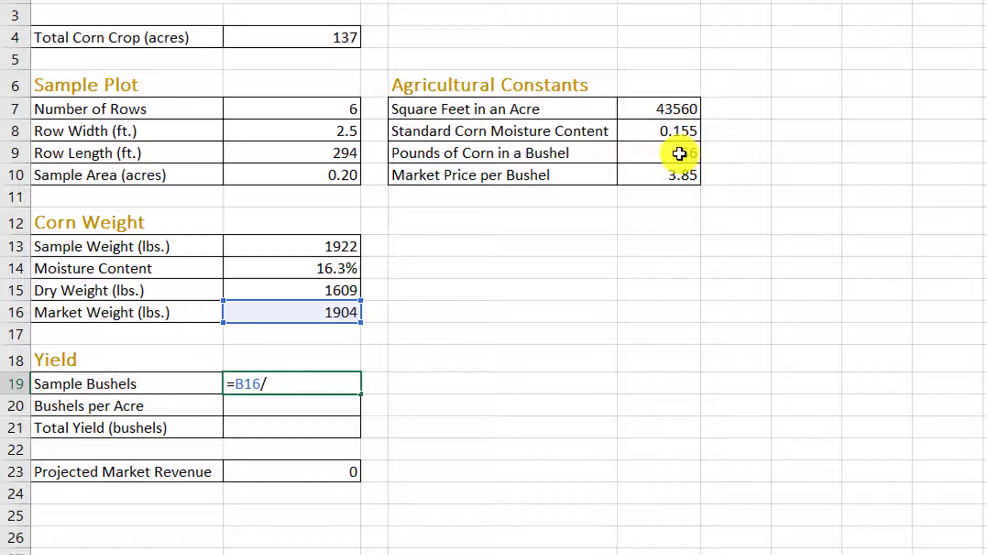
left_click(679, 154)
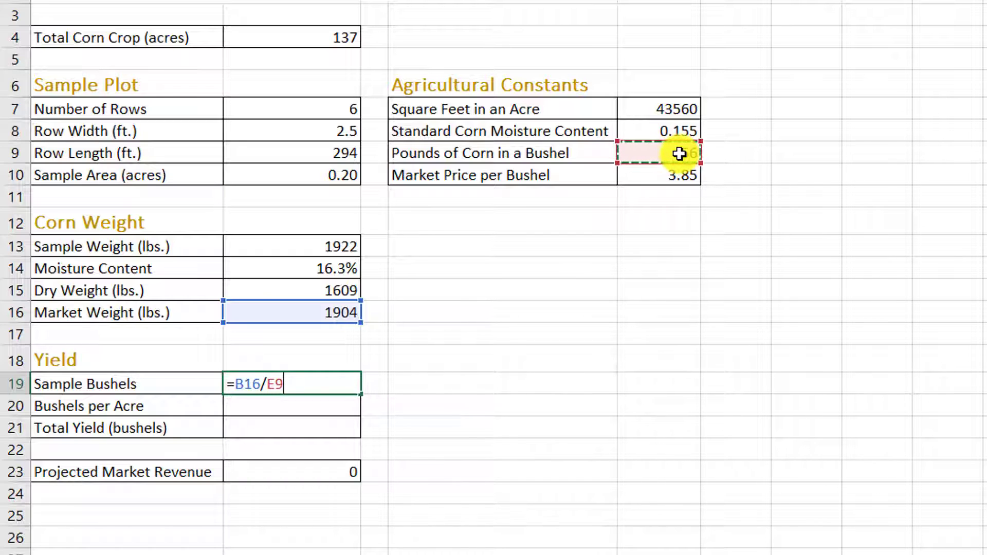
key("Return")
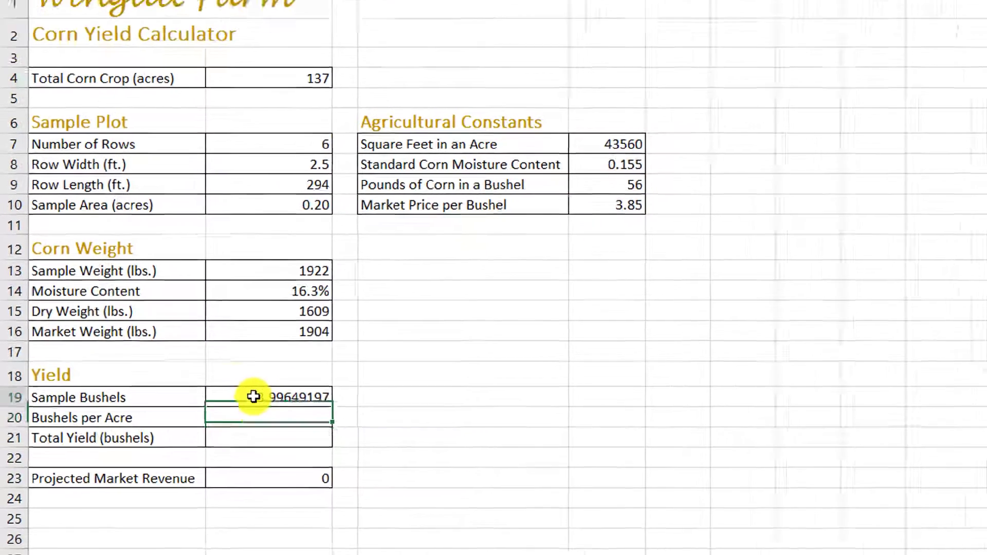
Step: Reduce the Sample Bushels value in cell B19 to zero decimal places
left_click(353, 386)
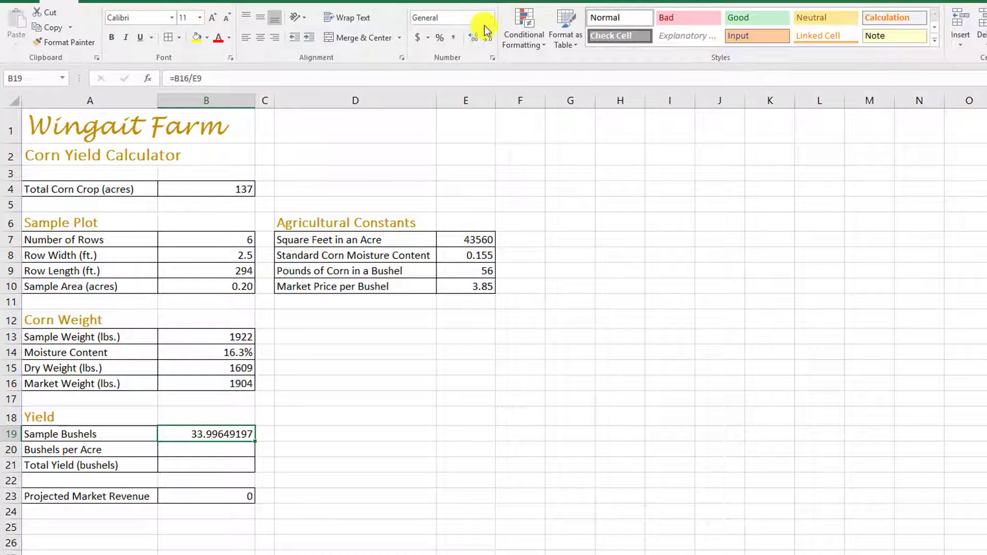
left_click(490, 37)
left_click(489, 38)
left_click(489, 38)
left_click(490, 38)
left_click(490, 38)
left_click(491, 39)
left_click(491, 39)
left_click(492, 39)
Step: Enter the formula =B19/B10 for Bushels per Acre in cell B20
left_click(233, 453)
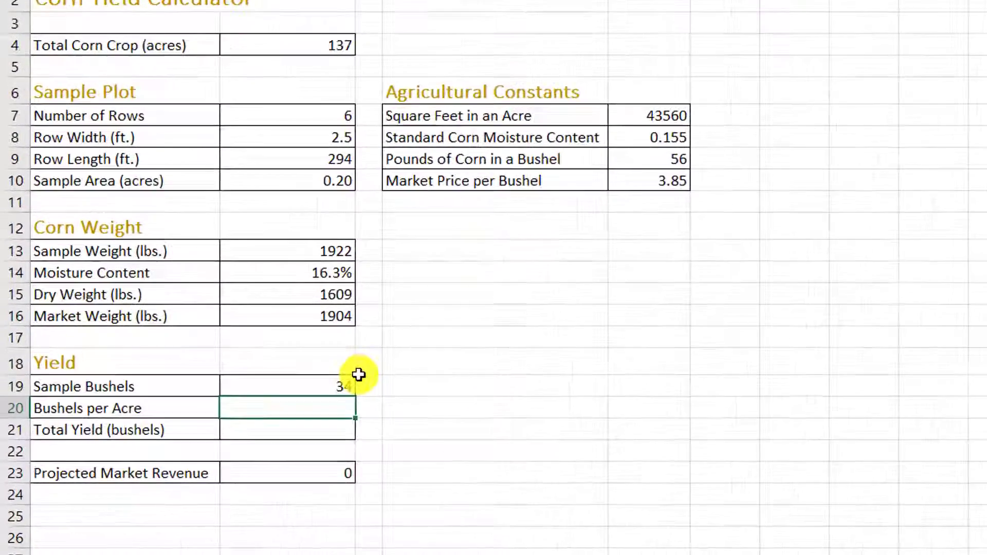
type("=")
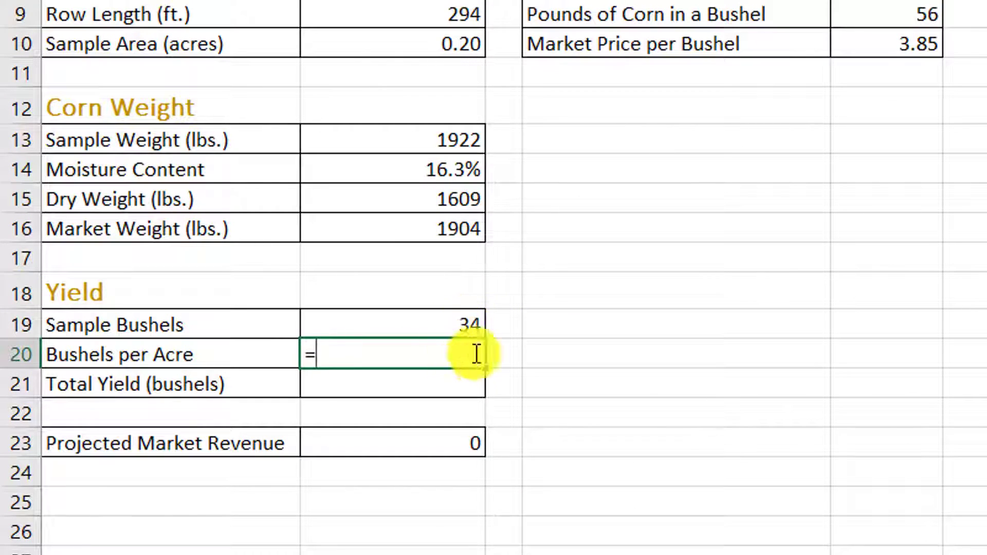
left_click(452, 324)
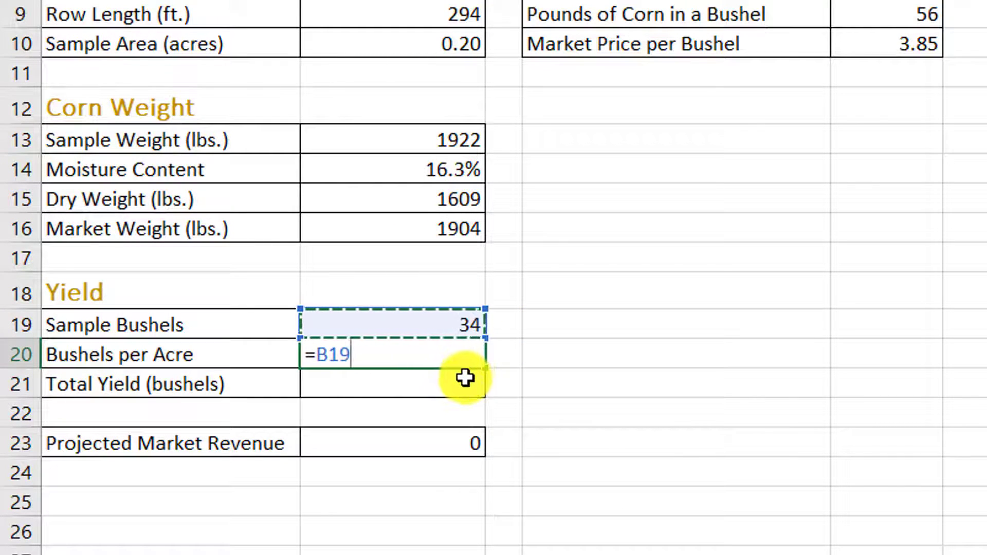
type("/")
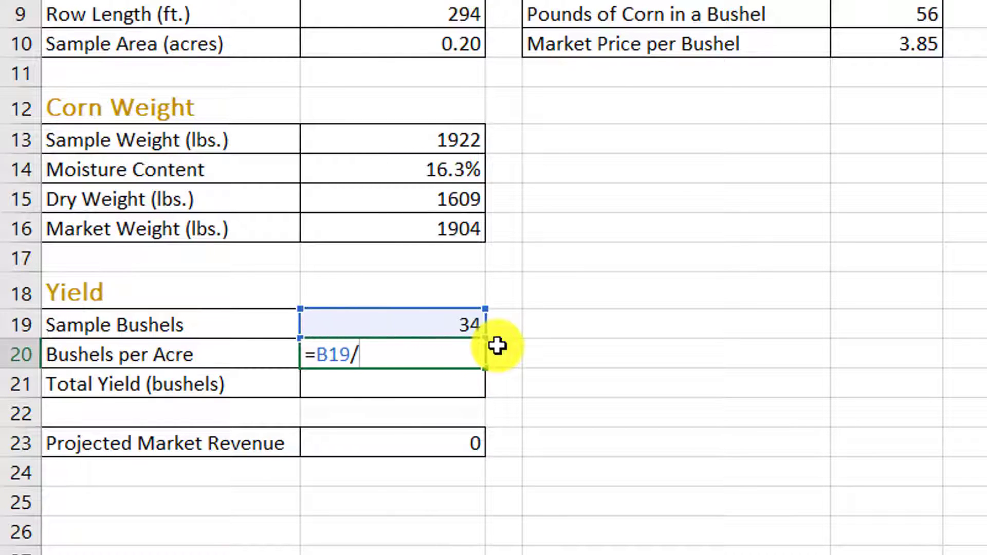
left_click(416, 46)
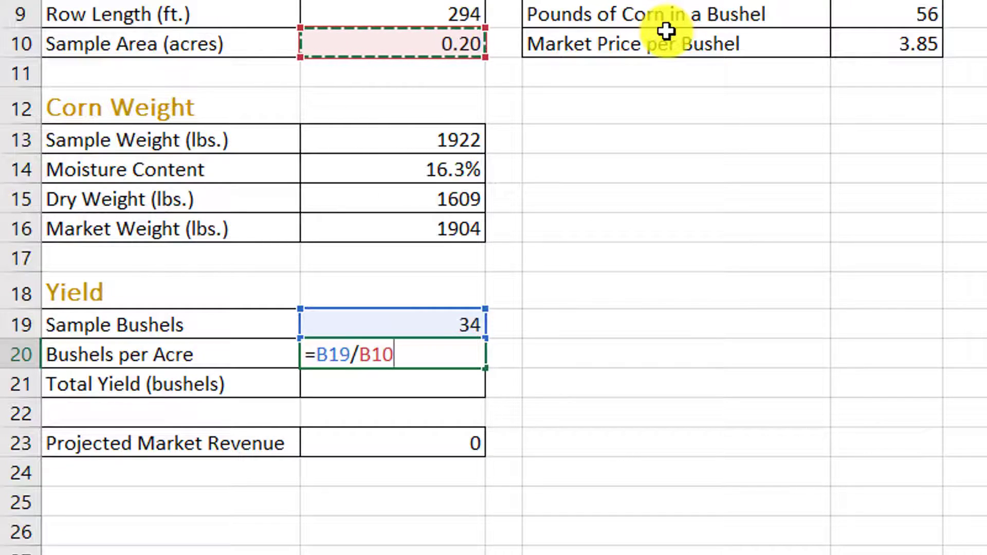
key("Return")
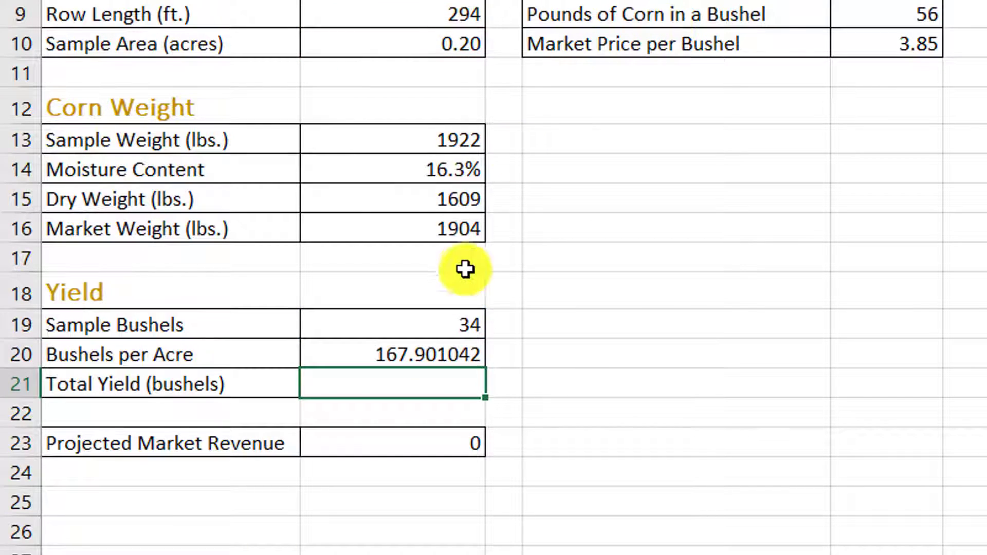
Step: Reduce the Bushels per Acre value in cell B20 to zero decimal places
left_click(427, 355)
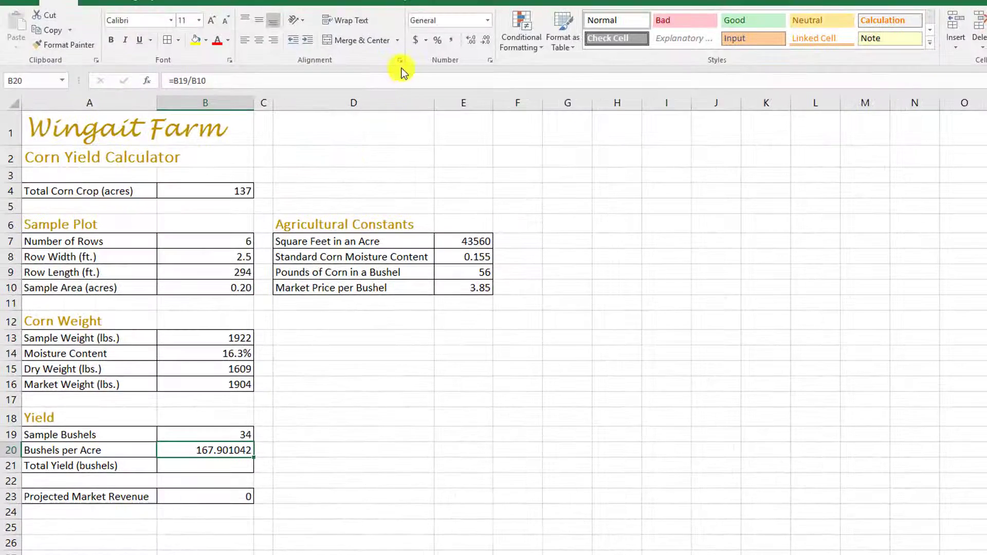
left_click(491, 41)
left_click(491, 41)
left_click(491, 41)
left_click(491, 41)
left_click(492, 41)
left_click(492, 41)
Step: Enter the formula =B20*B4 for Total Yield (bushels) in cell B21 and reduce its value to zero decimal places
left_click(234, 465)
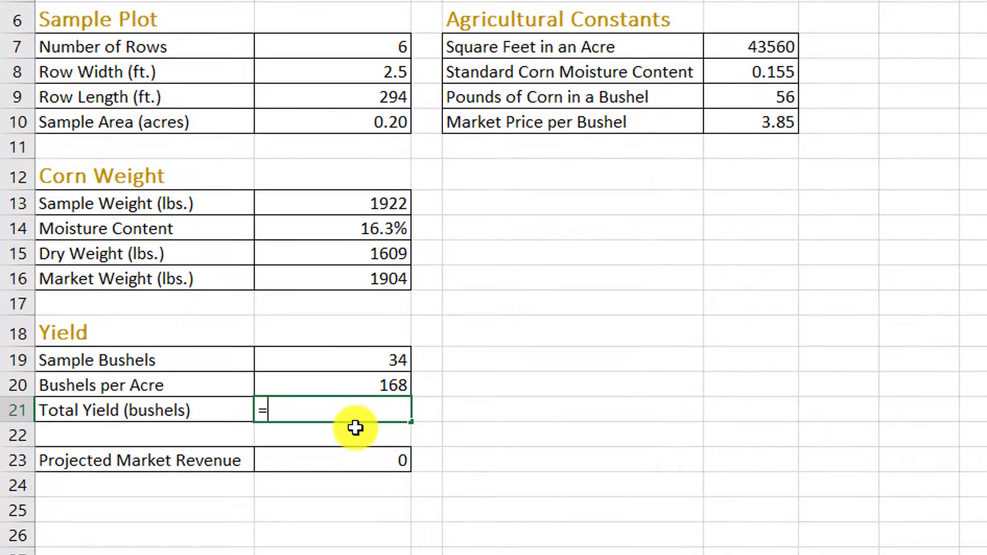
left_click(357, 385)
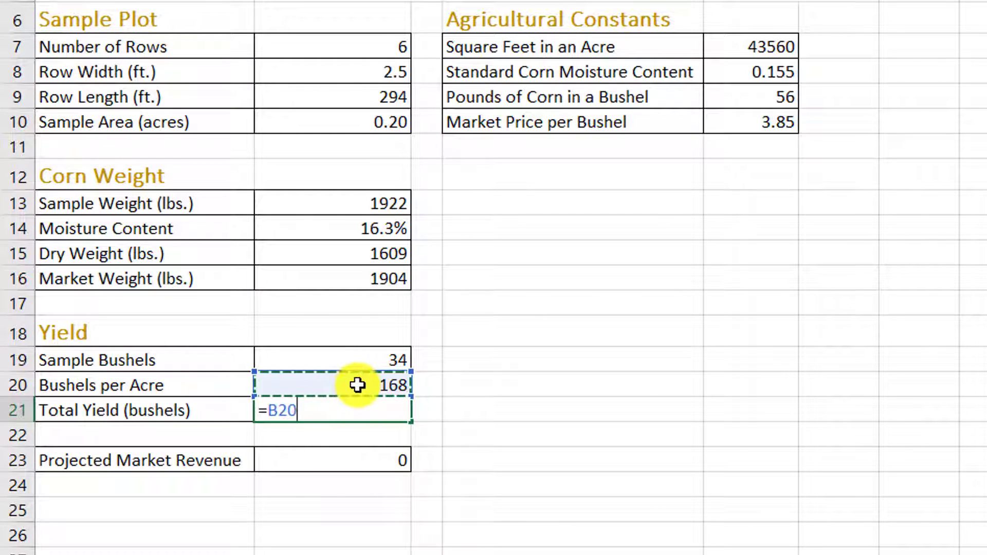
type("*")
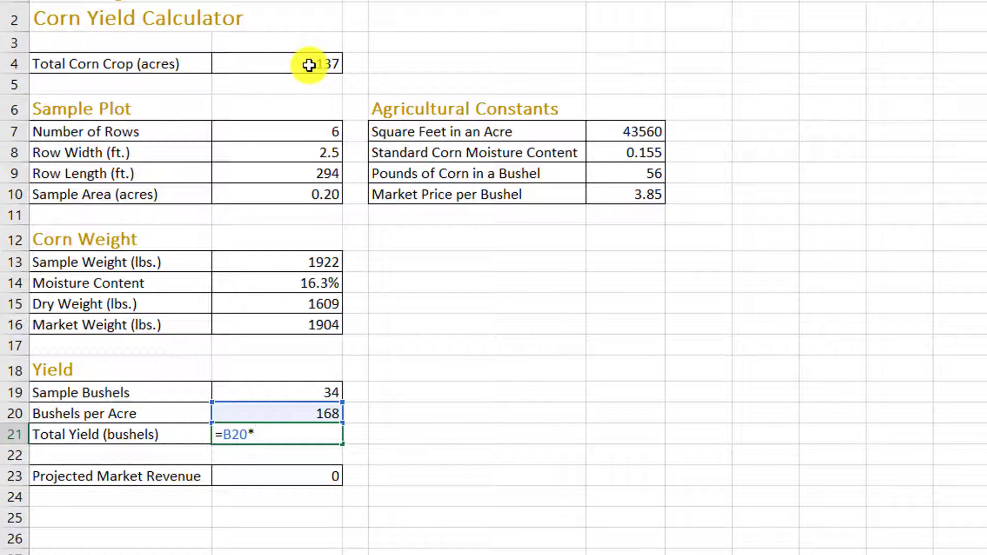
left_click(309, 65)
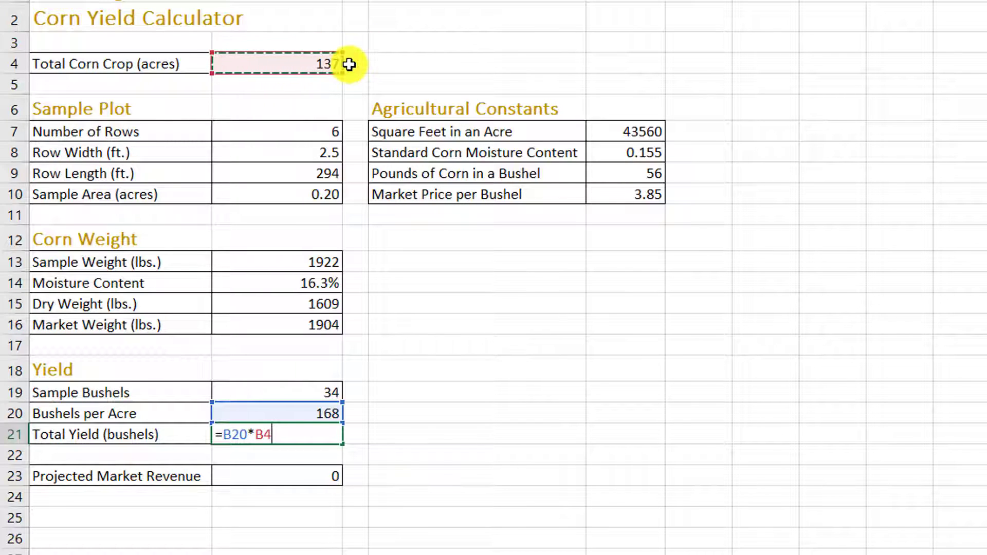
key("Return")
key("Up")
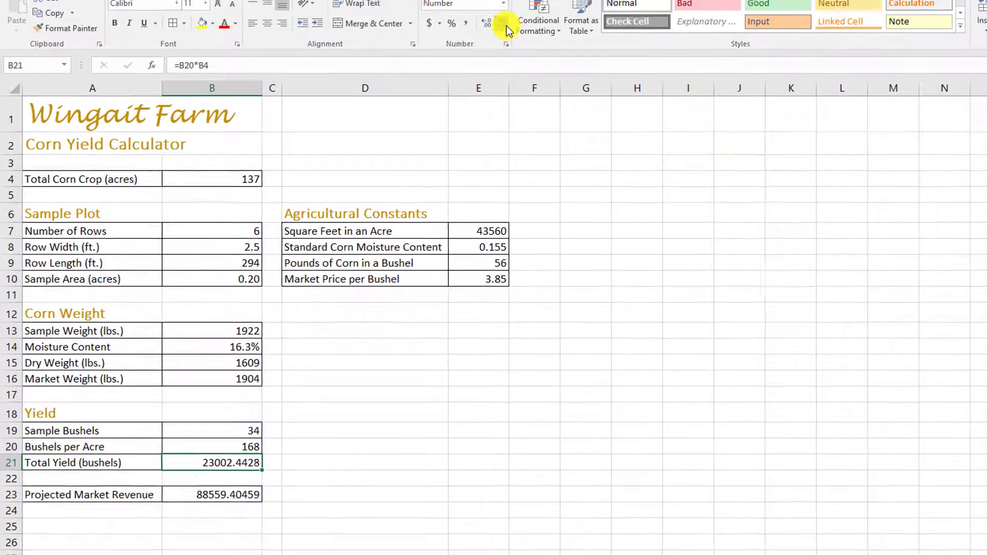
left_click(503, 24)
left_click(503, 24)
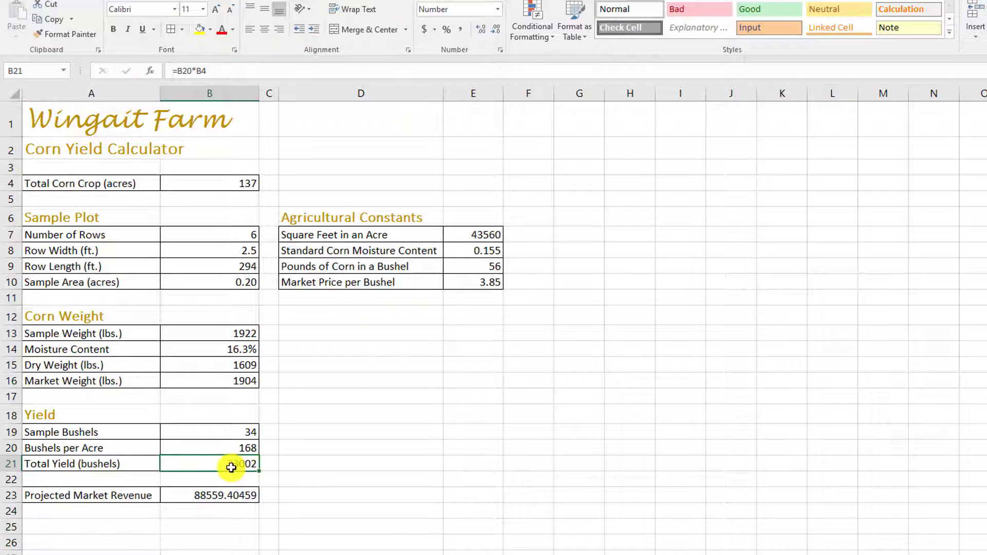
Step: Format the Total Yield (bushels) value in cell B21 with a thousands separator and no decimal places
left_click(466, 33)
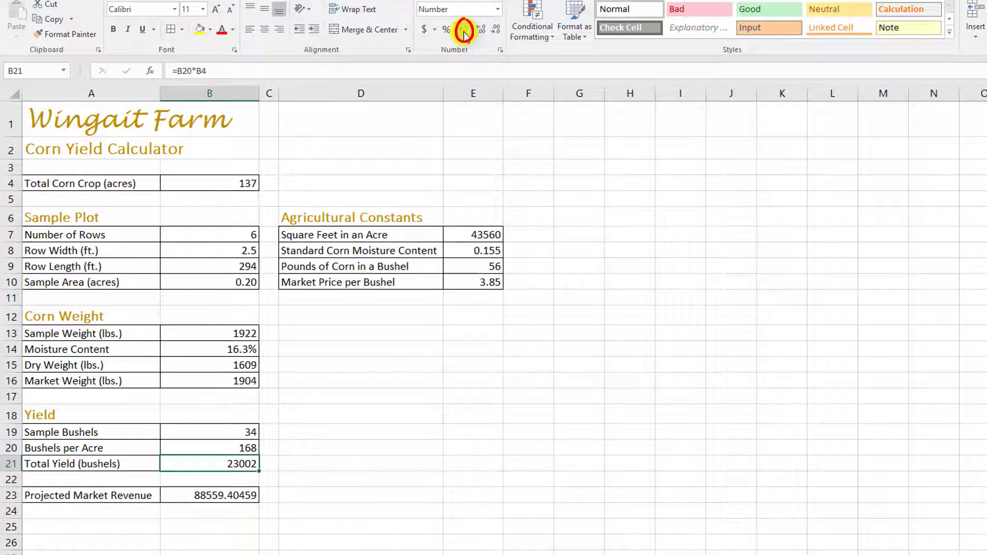
left_click(464, 32)
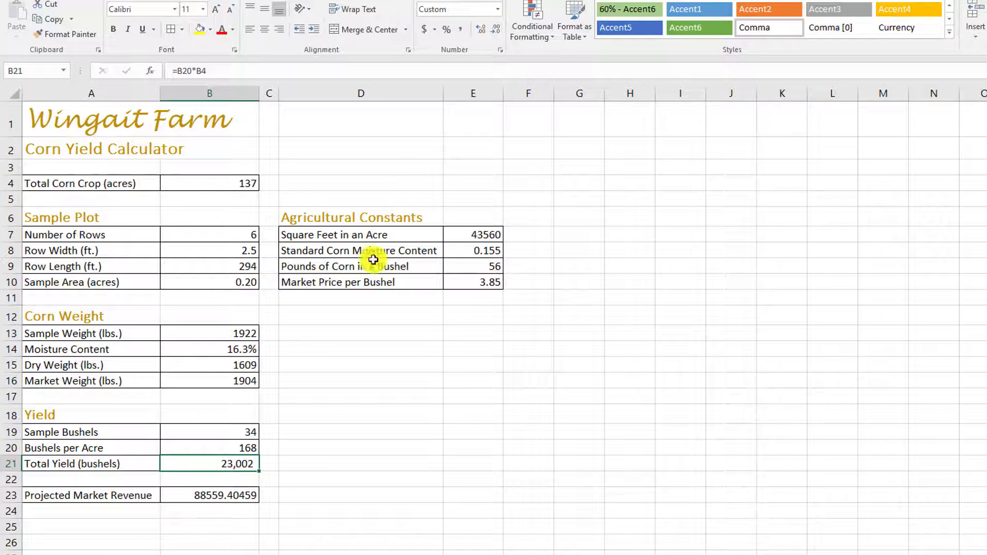
Step: Format the Projected Market Revenue in cell B23, keeping its formula =B21*E10, as Accounting with a dollar sign and two decimal places
left_click(252, 498)
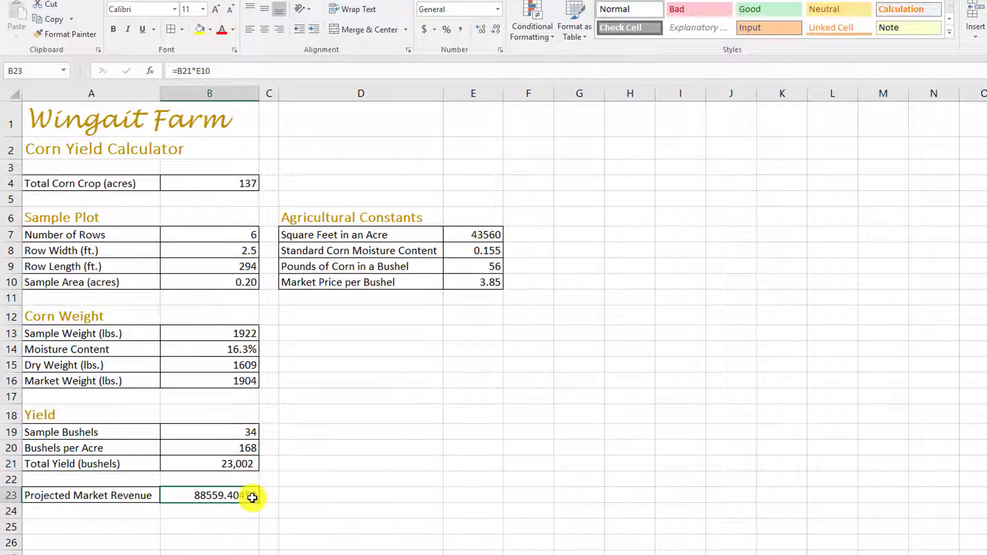
left_click_drag(211, 70, 165, 71)
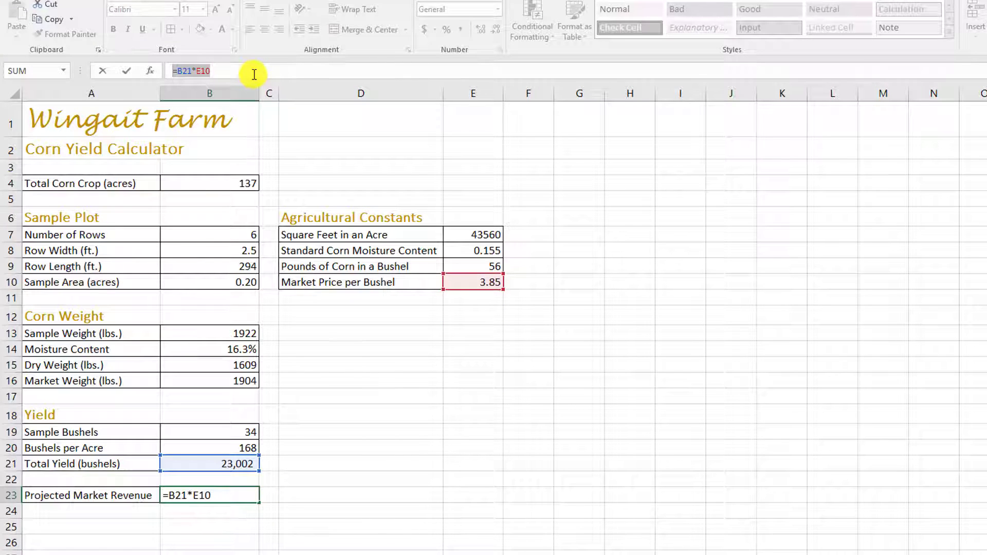
key("Return")
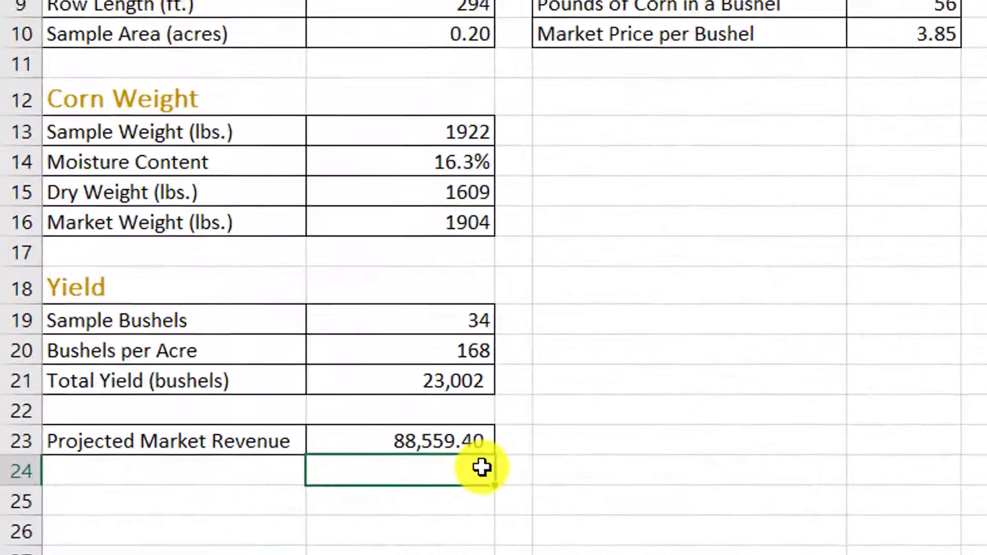
left_click(471, 431)
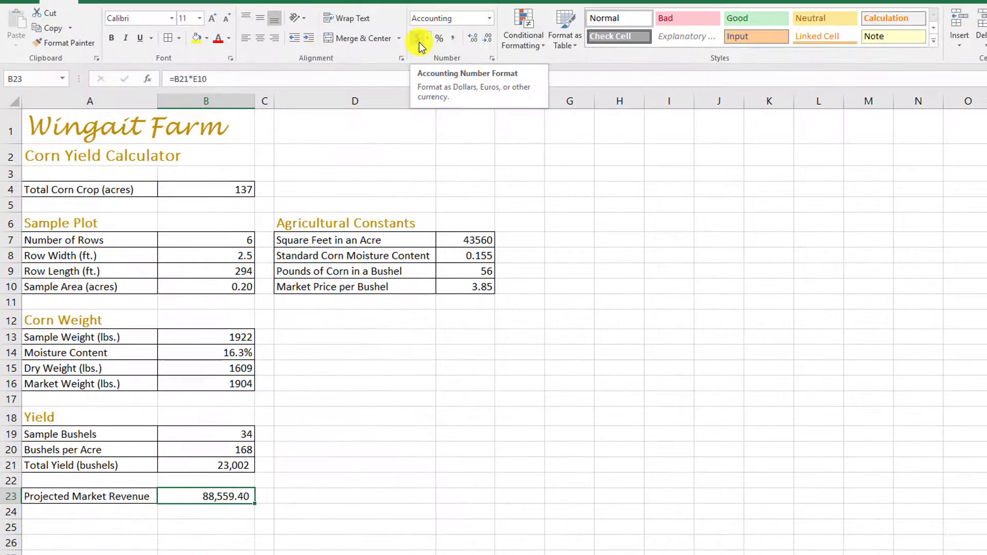
left_click(418, 41)
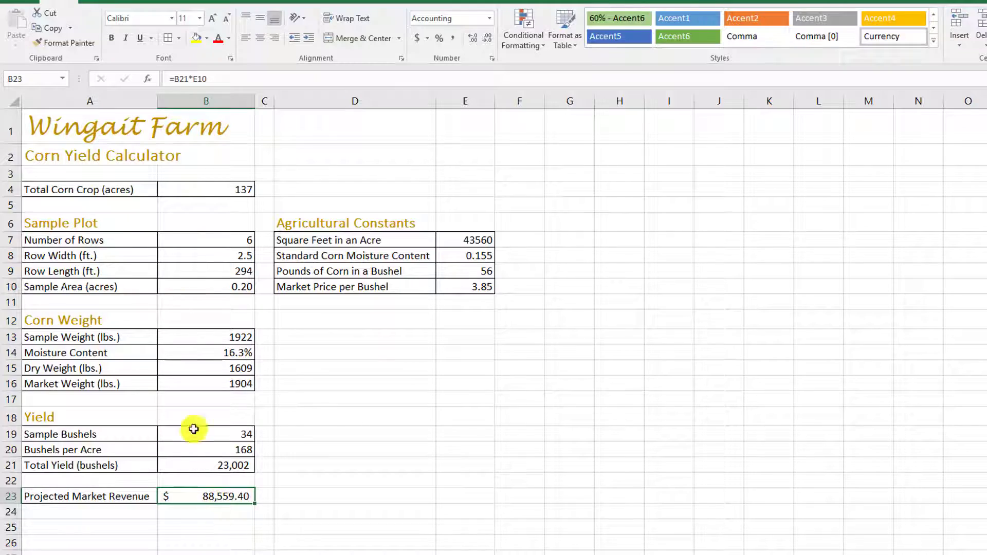
Step: Apply the Input cell style to the entered values in B4, B7:B9, B13:B14 and E7:E10
left_click(226, 382)
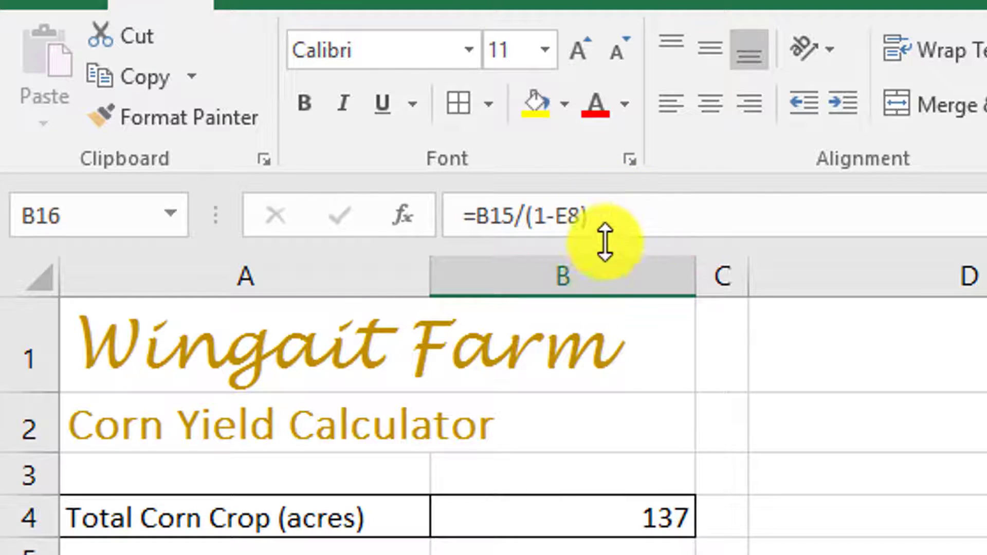
left_click(393, 410)
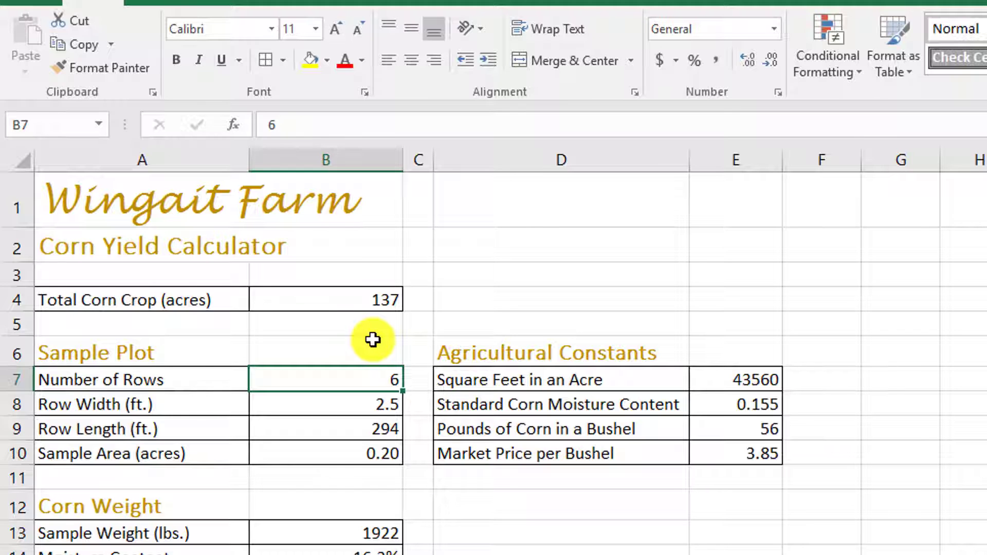
left_click(341, 304)
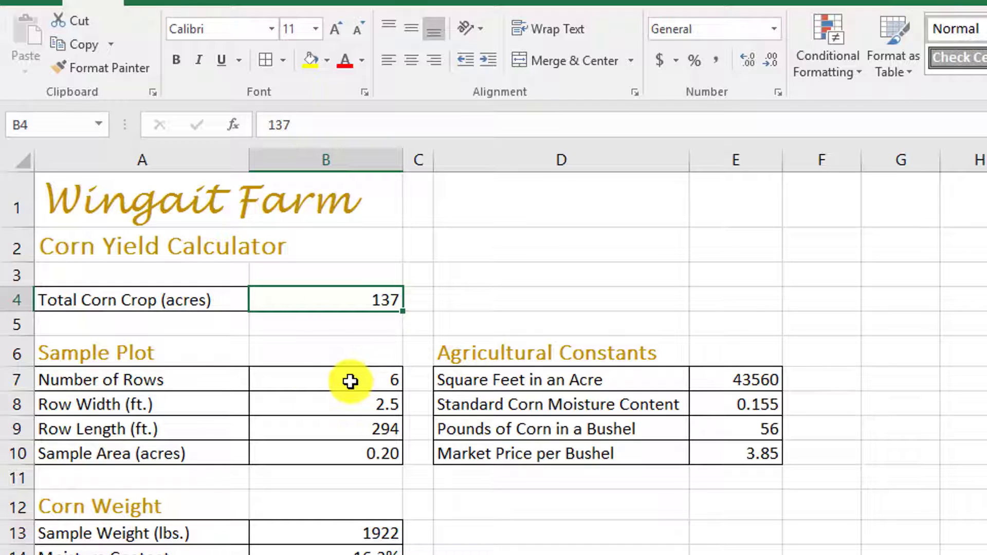
left_click_drag(350, 382, 347, 400)
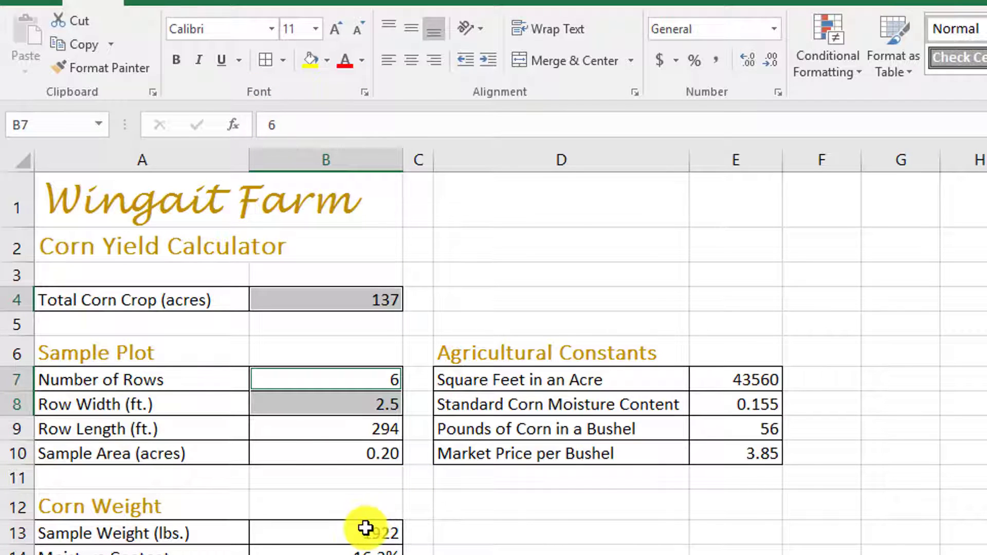
left_click_drag(369, 538, 371, 553, "ctrl")
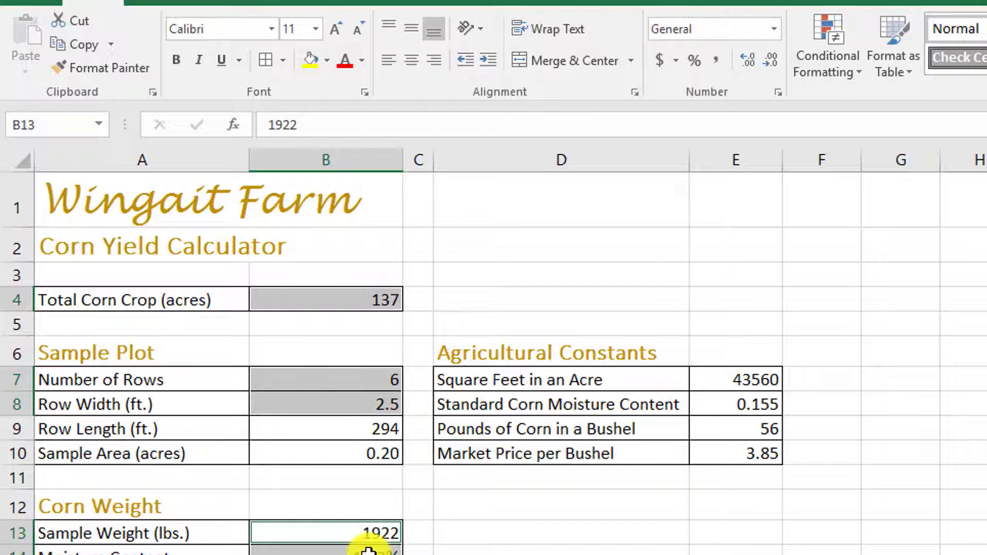
left_click_drag(713, 382, 734, 468, "ctrl")
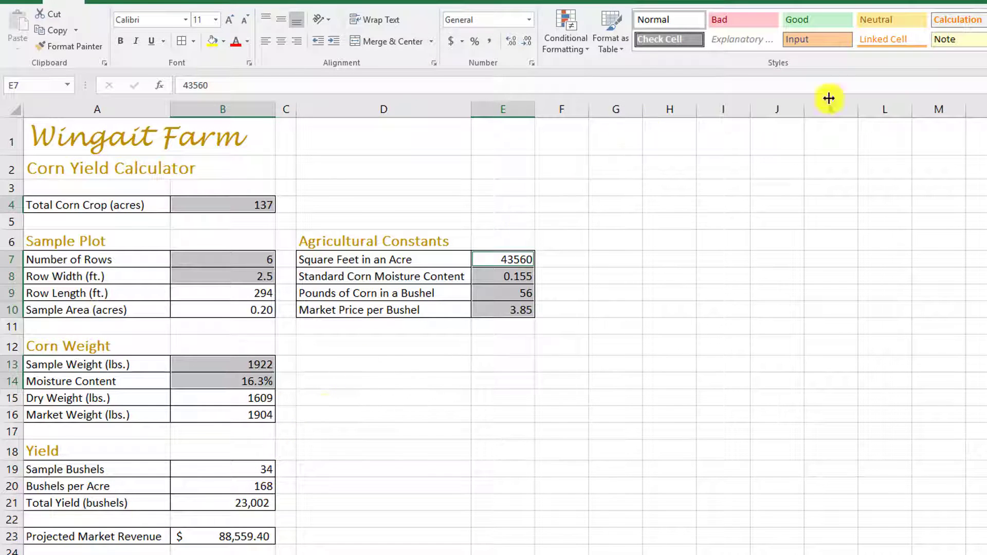
left_click(986, 46)
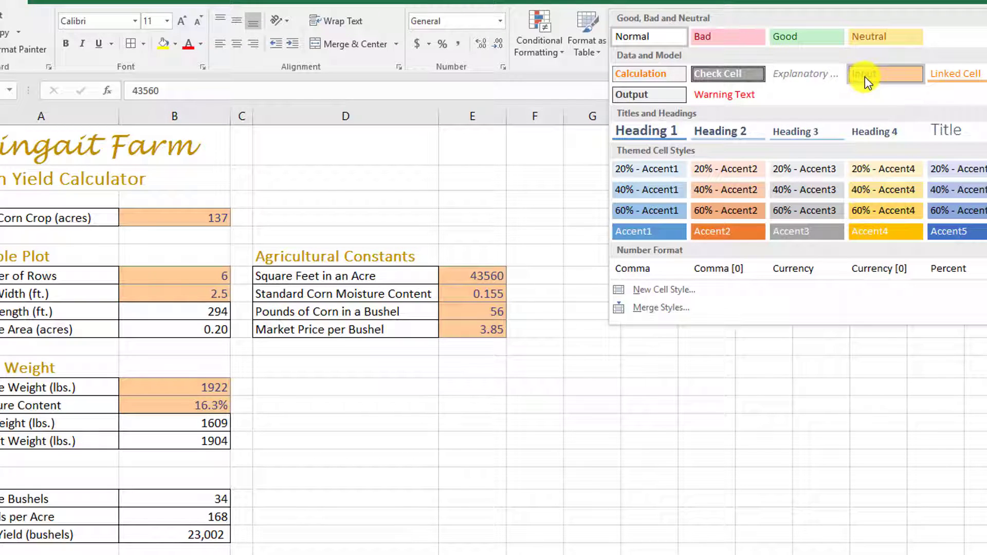
left_click(886, 77)
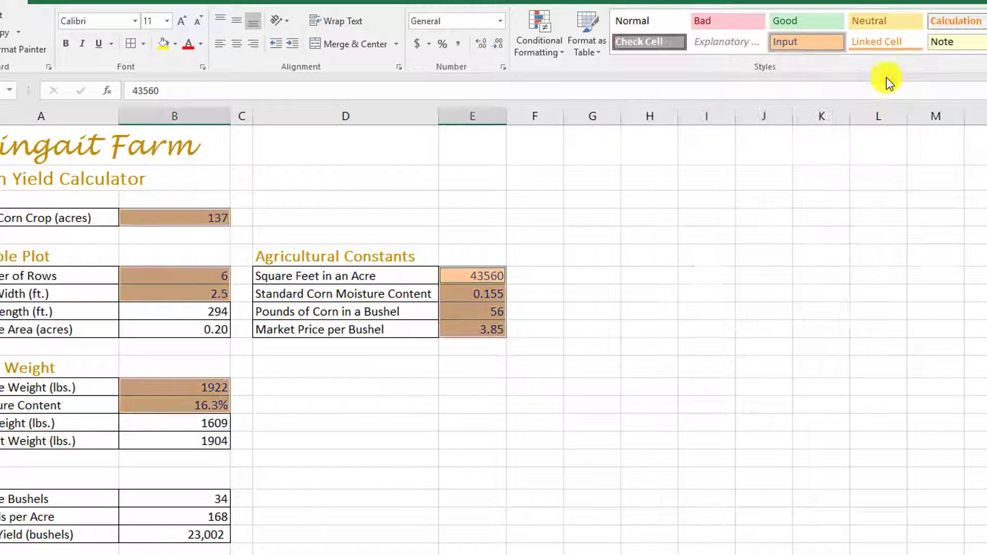
left_click(204, 312)
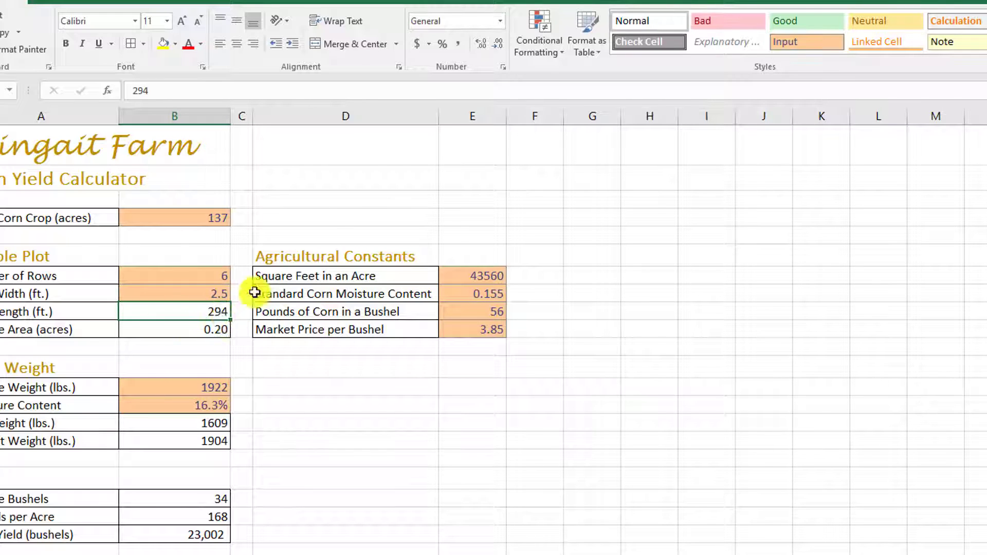
left_click(811, 43)
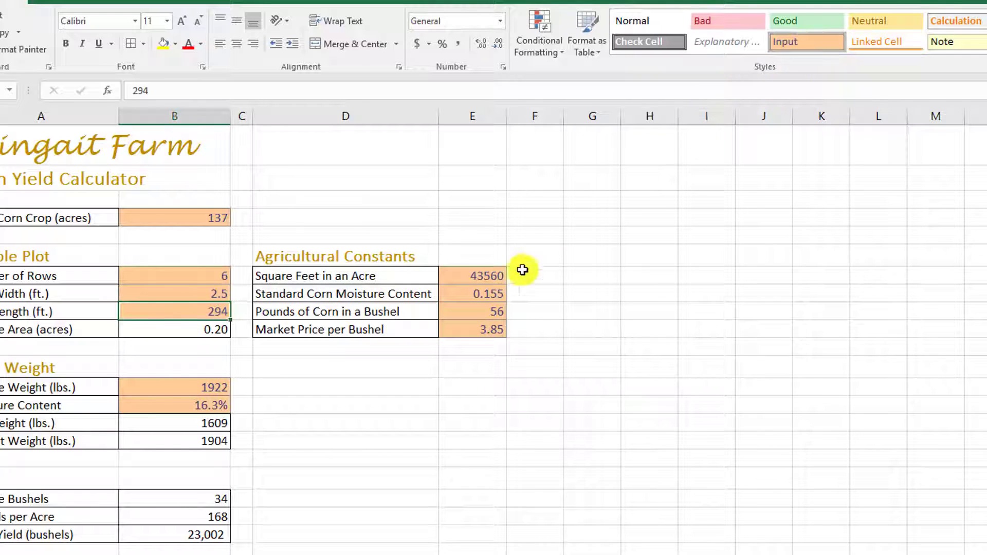
Step: Apply the Calculation cell style to the formula cells B10, B15:B16, B19:B21 and B23
left_click(196, 333)
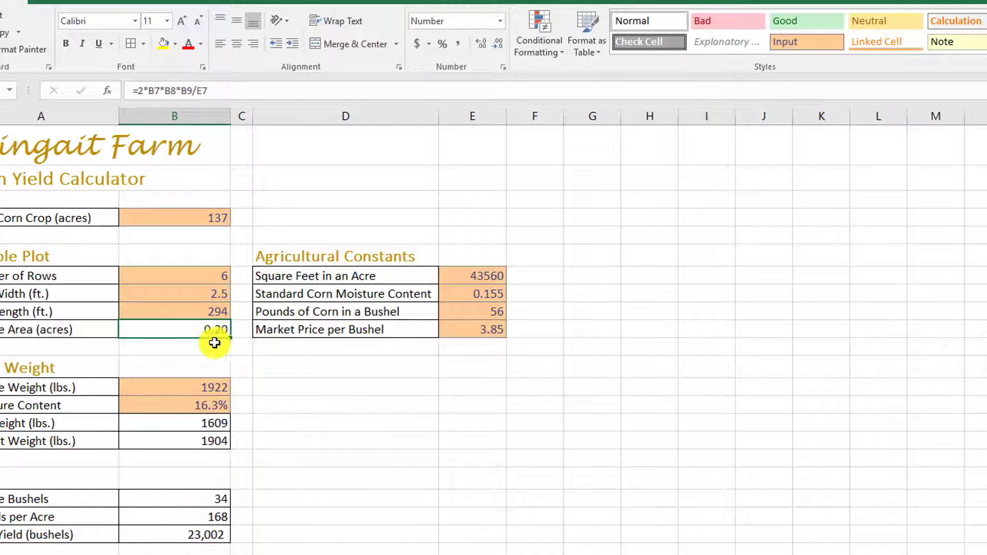
left_click(202, 423, "ctrl")
left_click(205, 440, "ctrl")
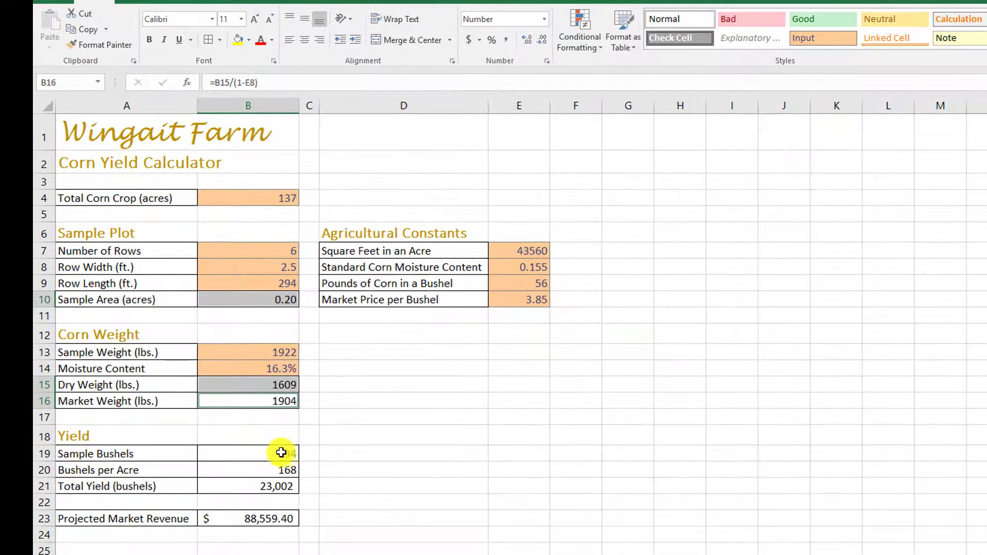
left_click(285, 454, "ctrl")
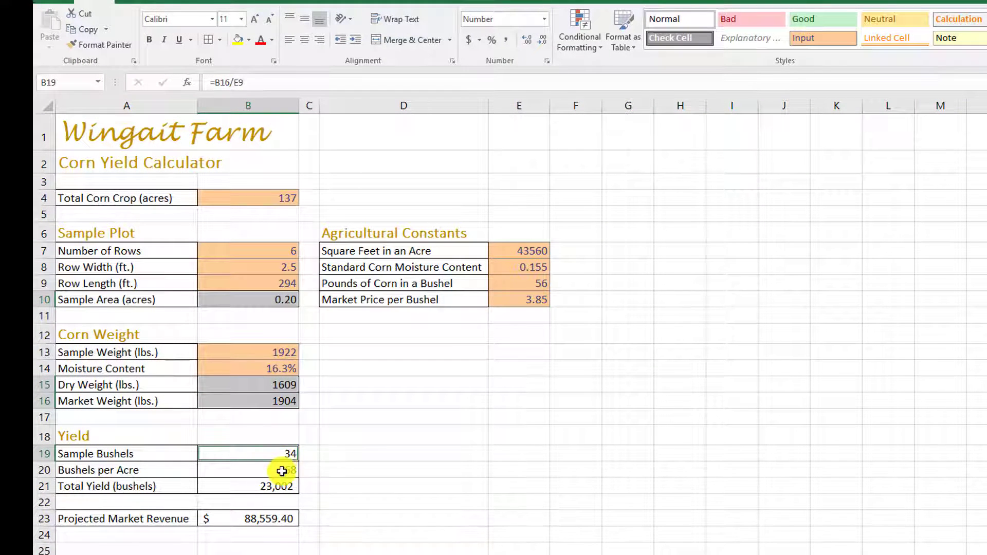
left_click(282, 470, "ctrl")
left_click(266, 486, "ctrl")
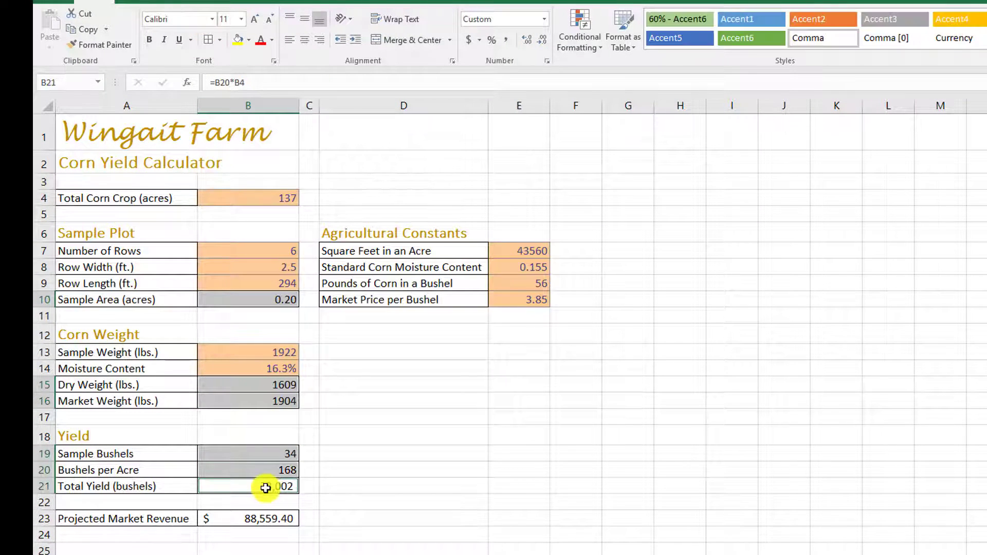
left_click(277, 519, "ctrl")
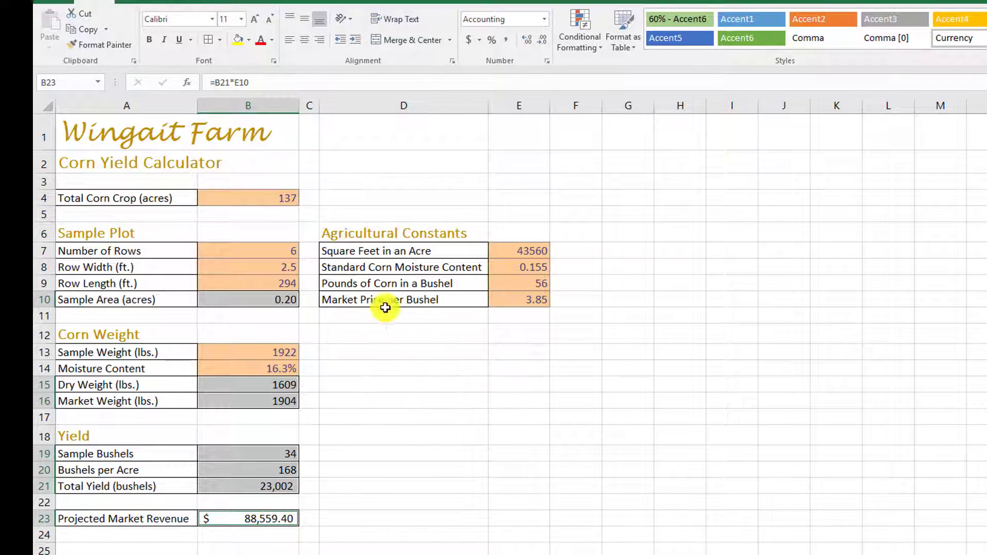
left_click(986, 42)
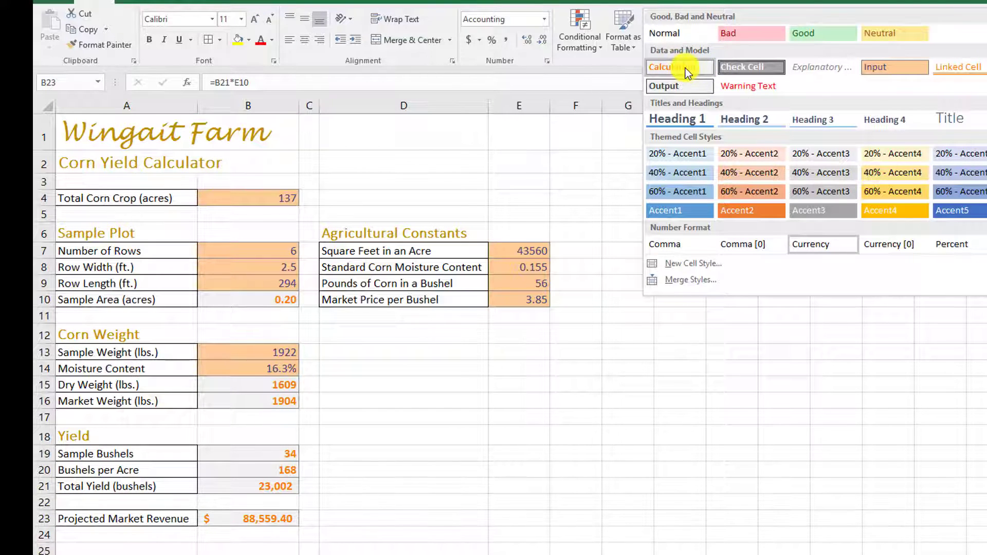
left_click(686, 71)
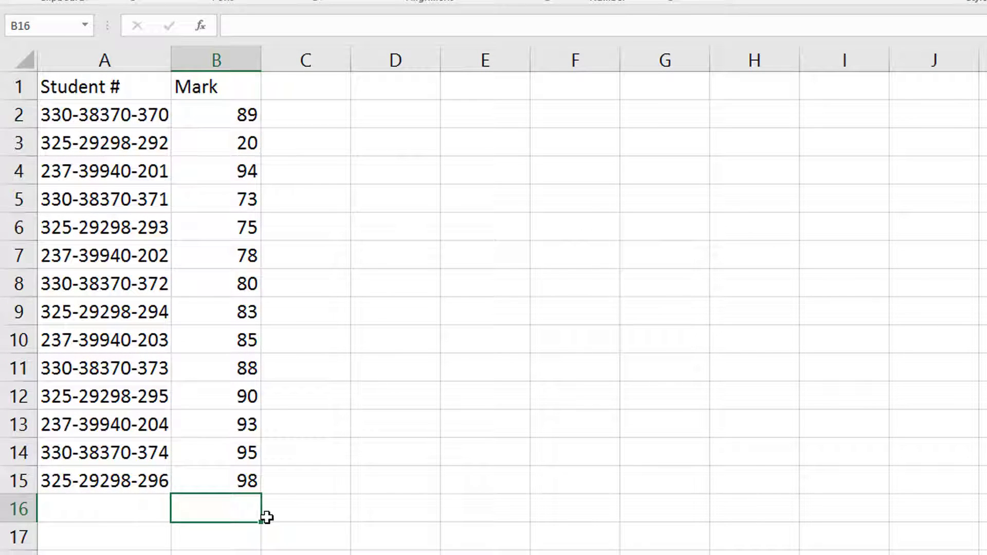
Step: On the student marks sheet, enter the formula =count(B2:B15) in cell B16 to count the marks
type("=")
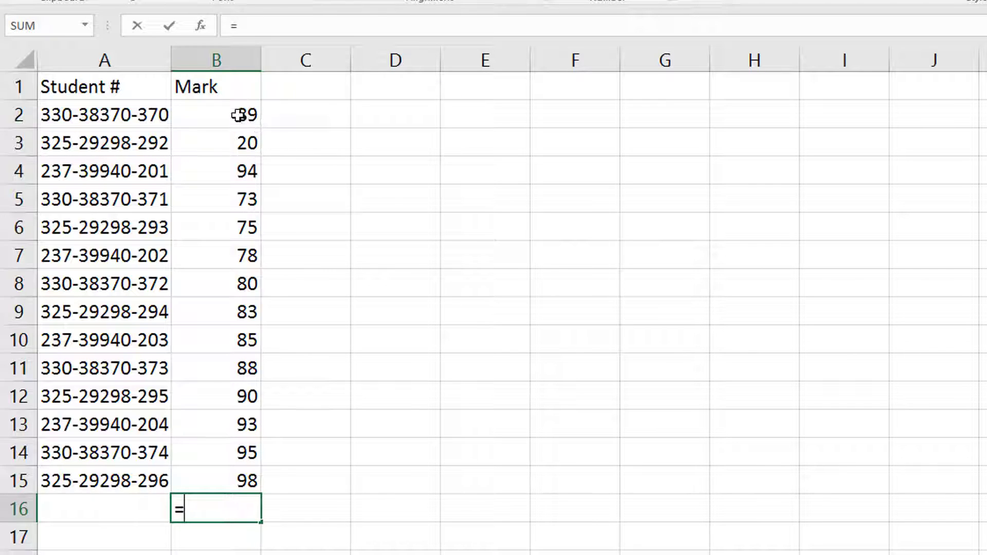
type("cou")
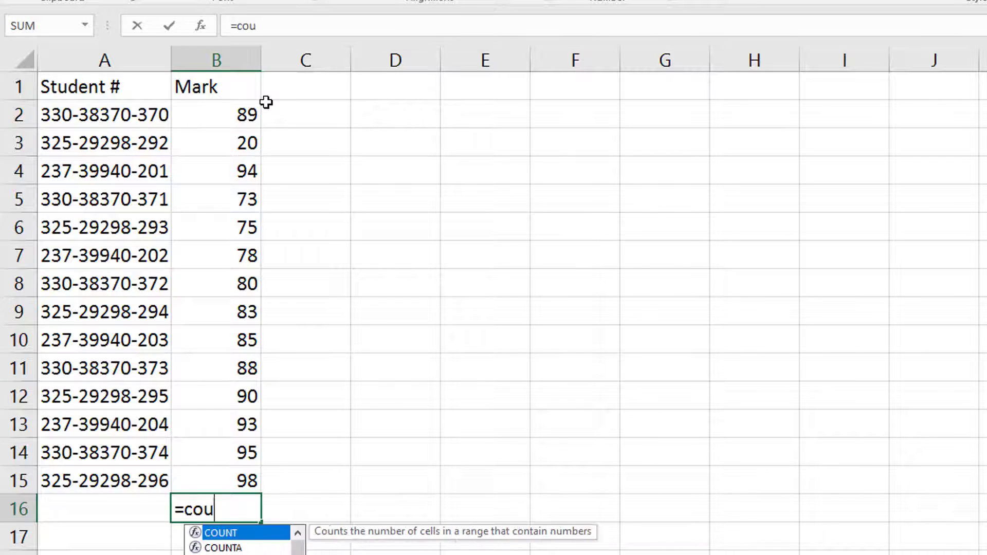
type("nt(")
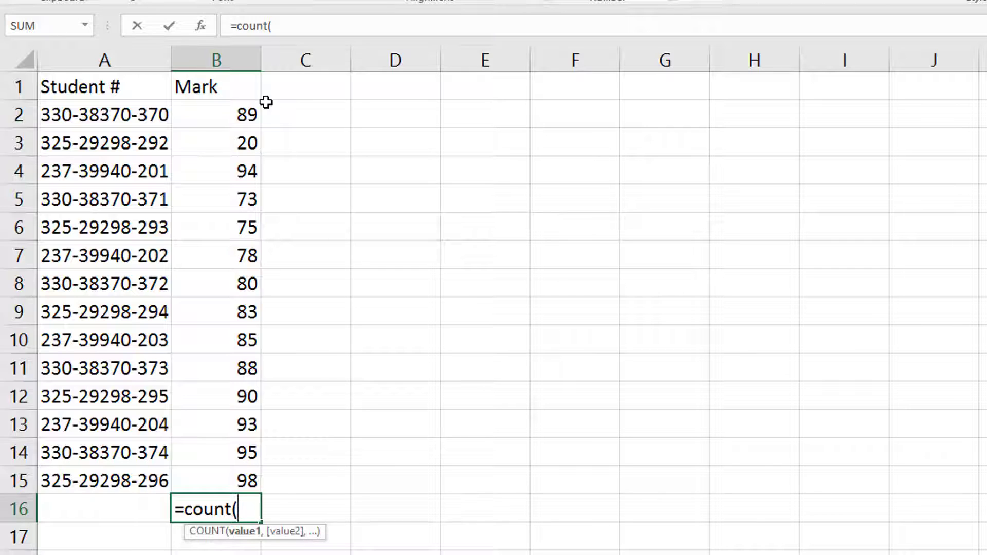
left_click_drag(247, 115, 249, 475)
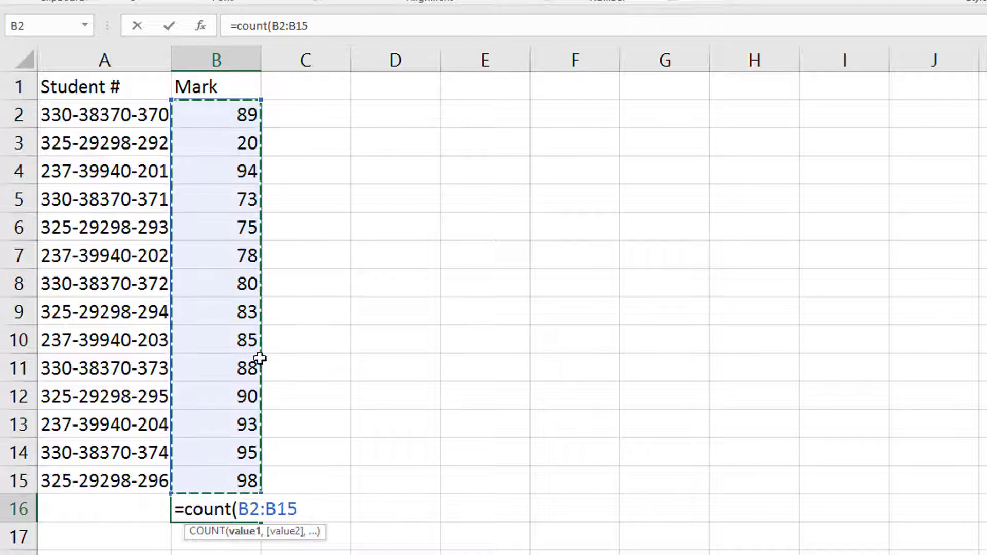
type(")")
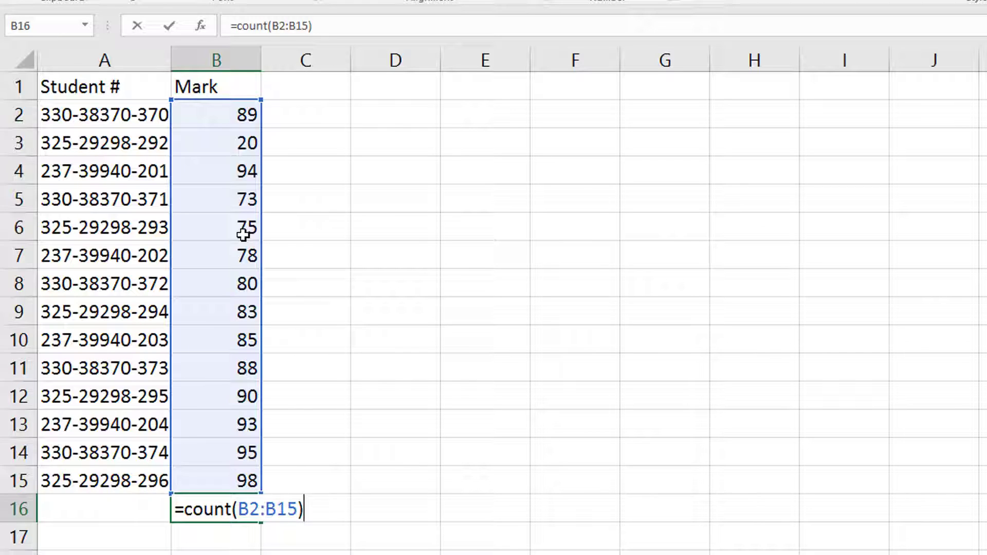
key("Return")
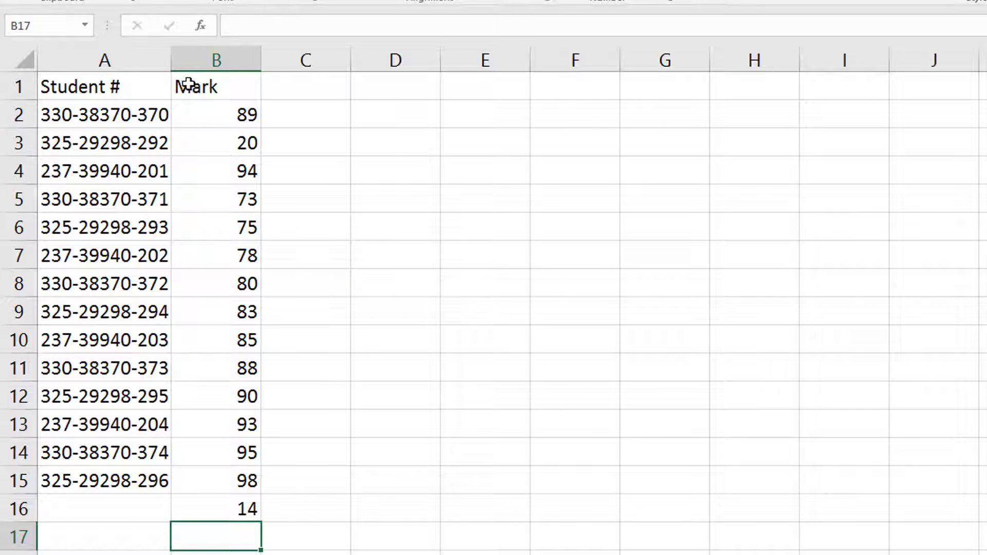
Step: Enter the formula =Count(A2:A15) in cell A16 under the Student # column
left_click(111, 508)
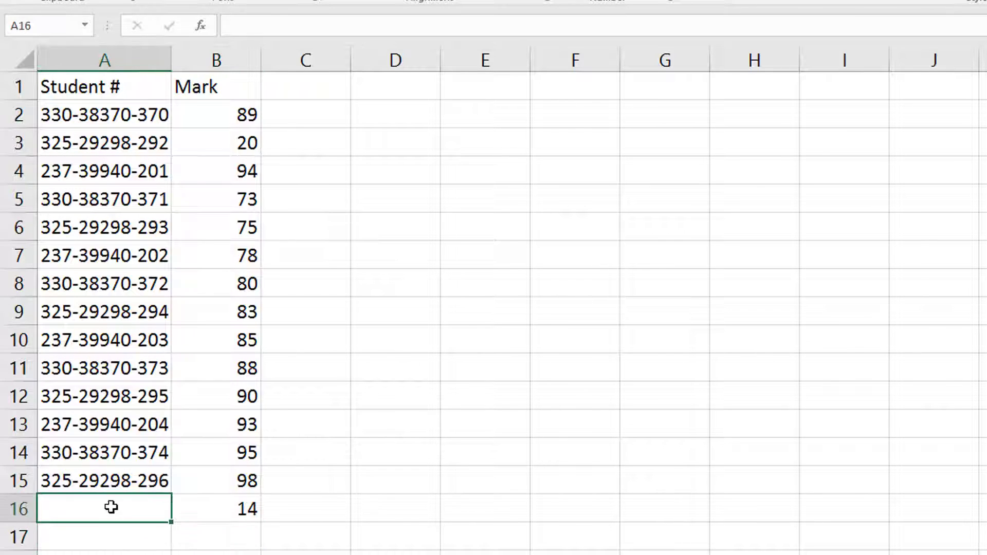
type("=")
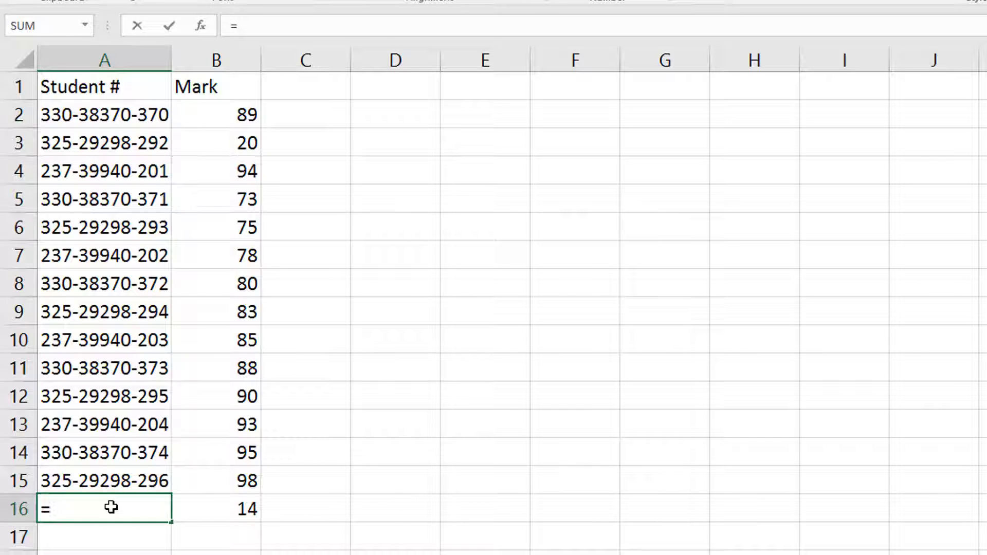
type("Count(")
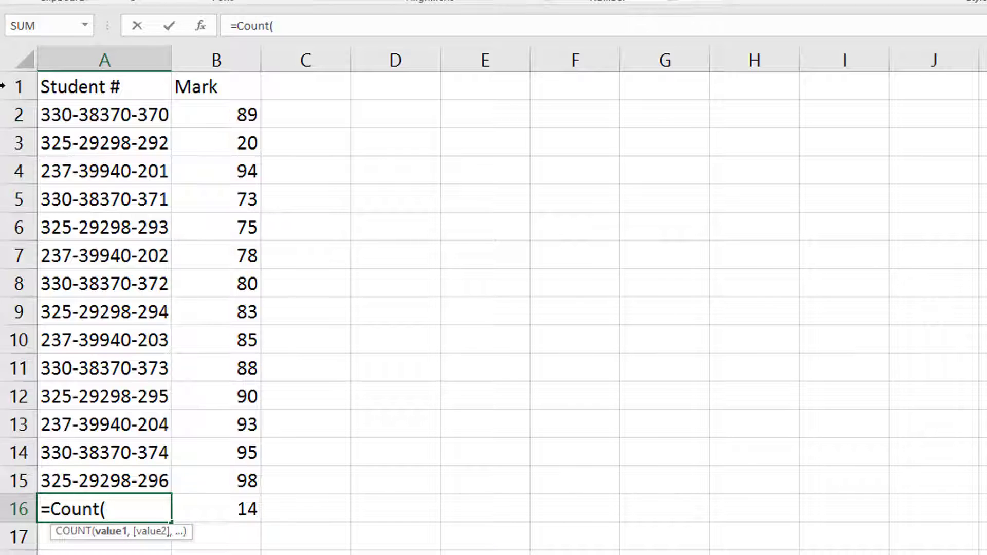
left_click(75, 122)
left_click_drag(74, 122, 118, 473)
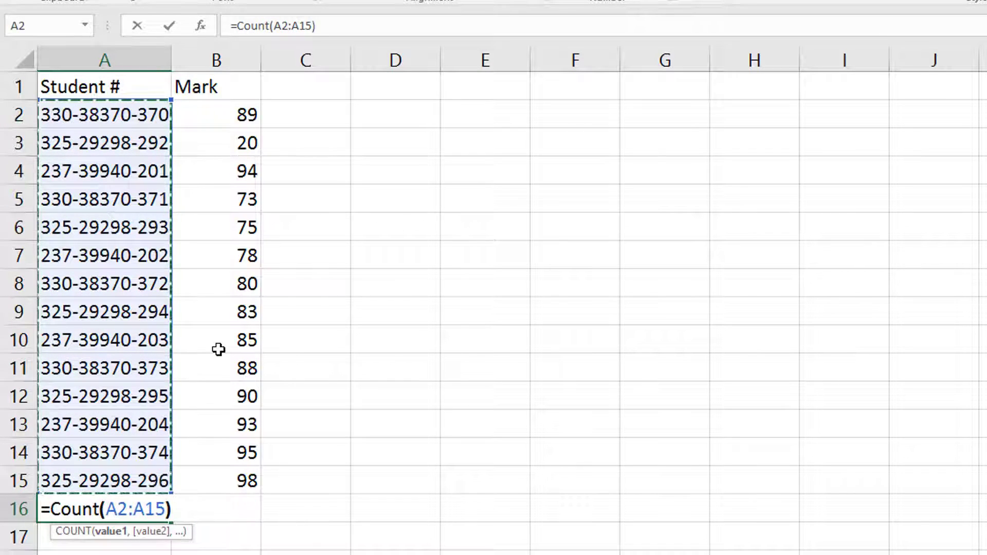
key("Return")
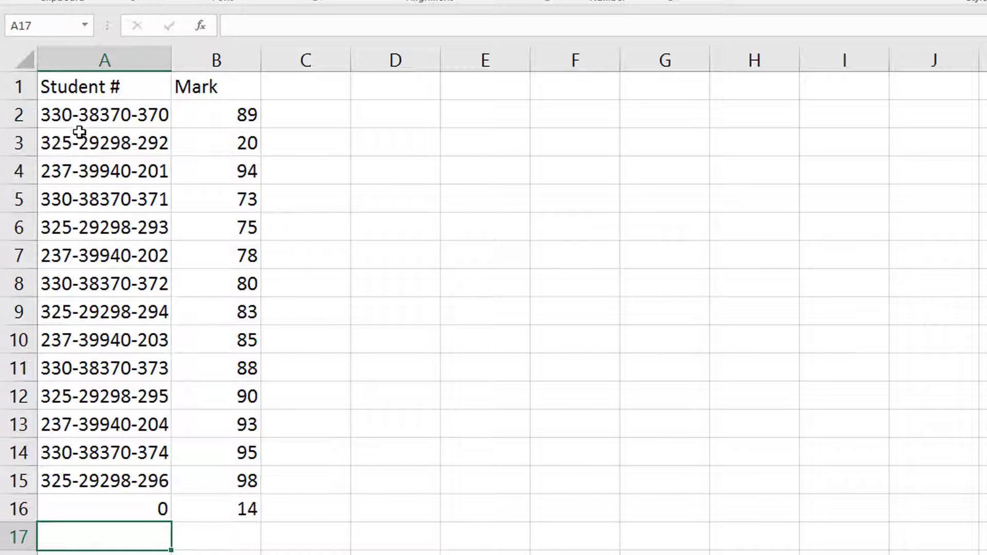
Step: Replace the formula in cell A16 with =CountA(A2:A15) to count the non-empty student numbers
left_click(144, 114)
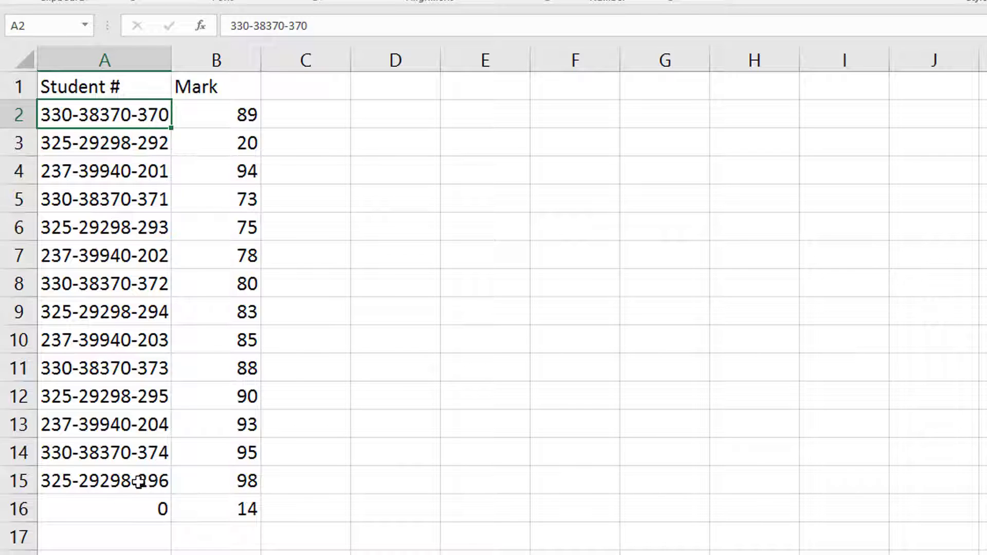
left_click(123, 513)
type("=")
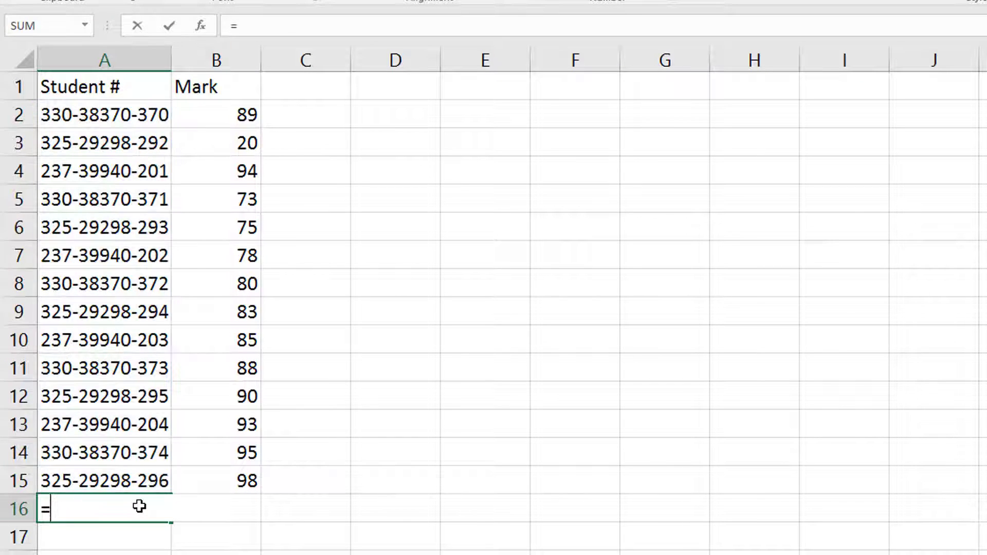
type("Count")
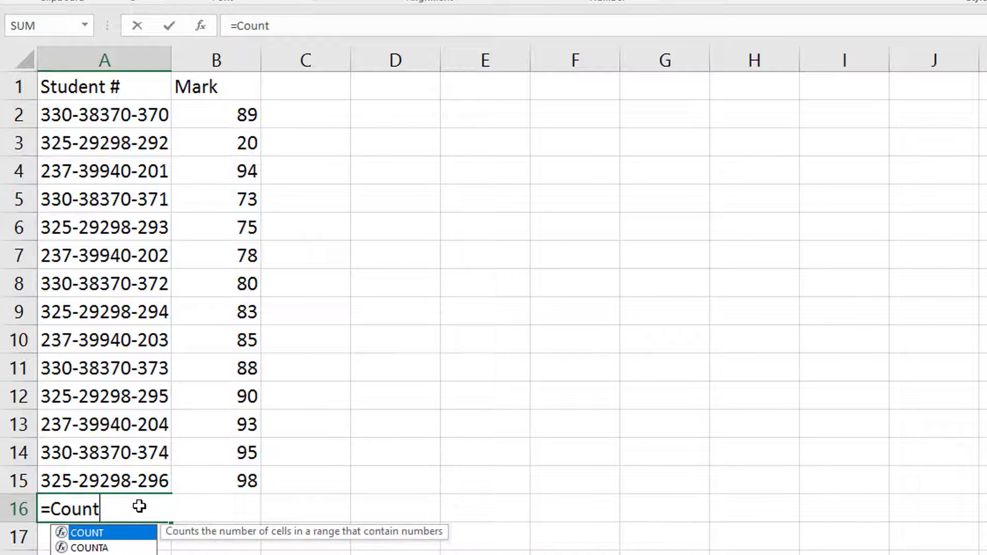
type("A")
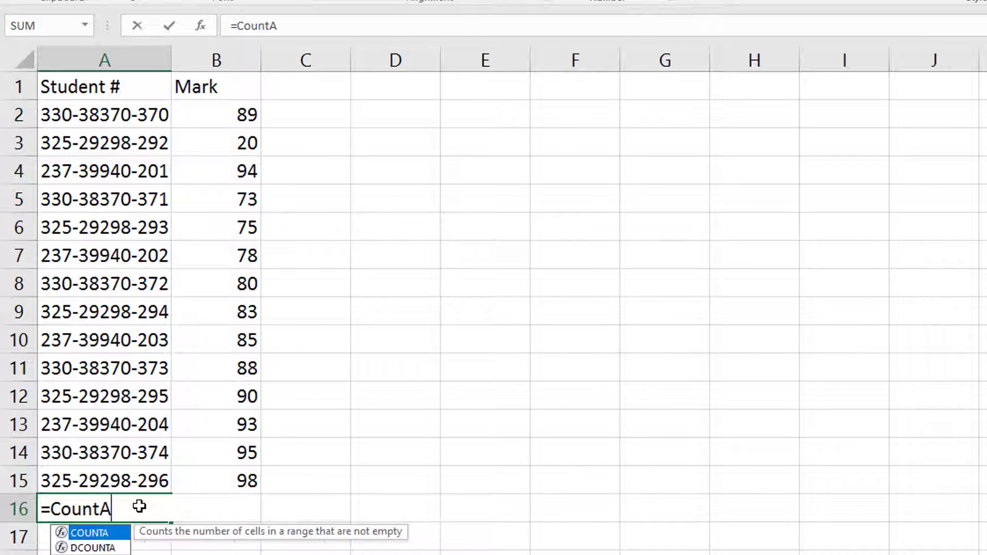
type("(")
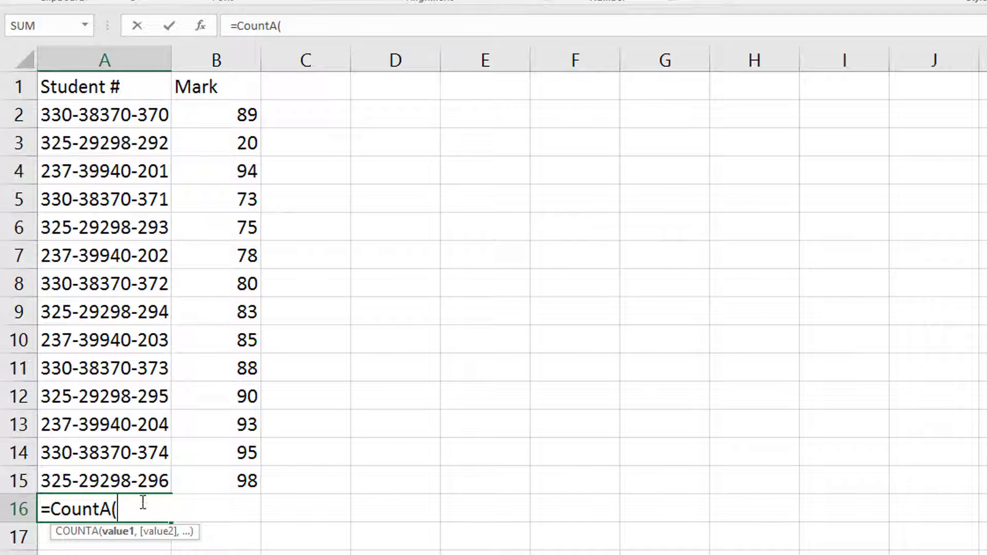
left_click_drag(133, 116, 86, 475)
type(")")
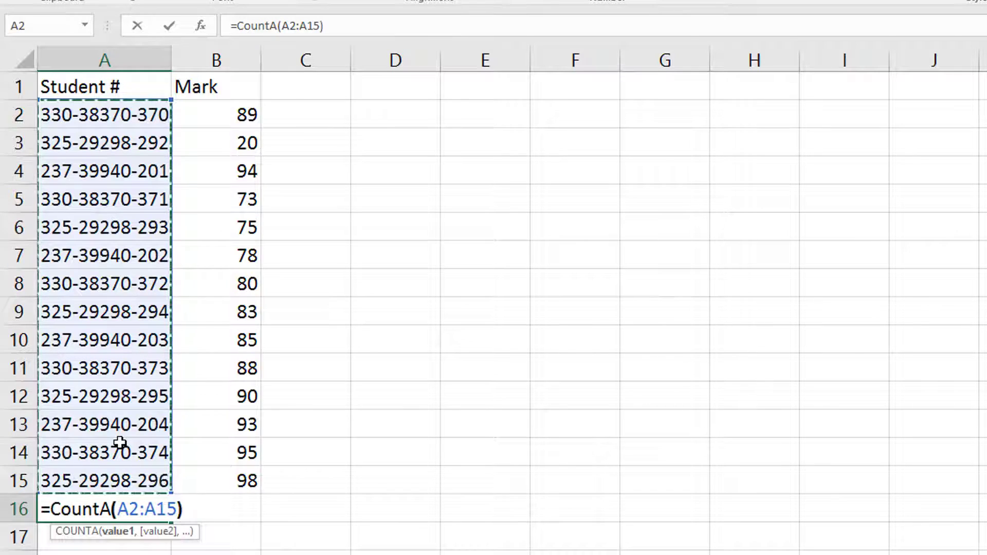
key("Return")
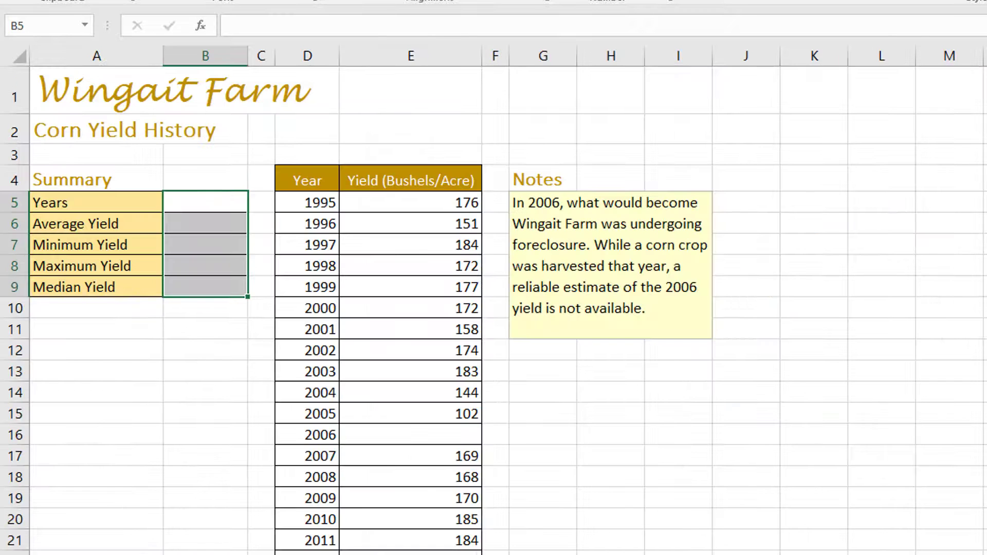
Step: On the Corn Yield History sheet, enter the formula =Count(E:E) in cell B5 for Years
left_click(192, 202)
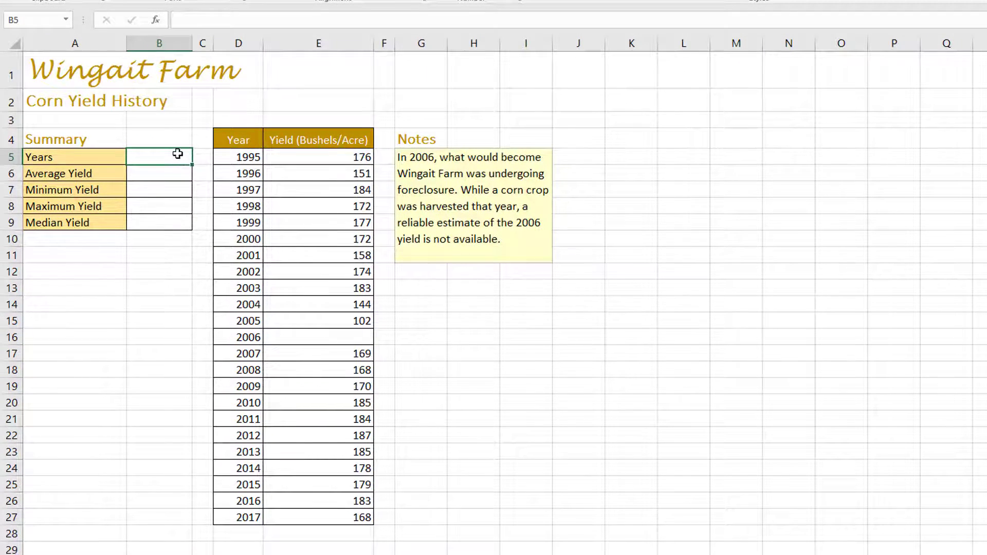
type("=Count")
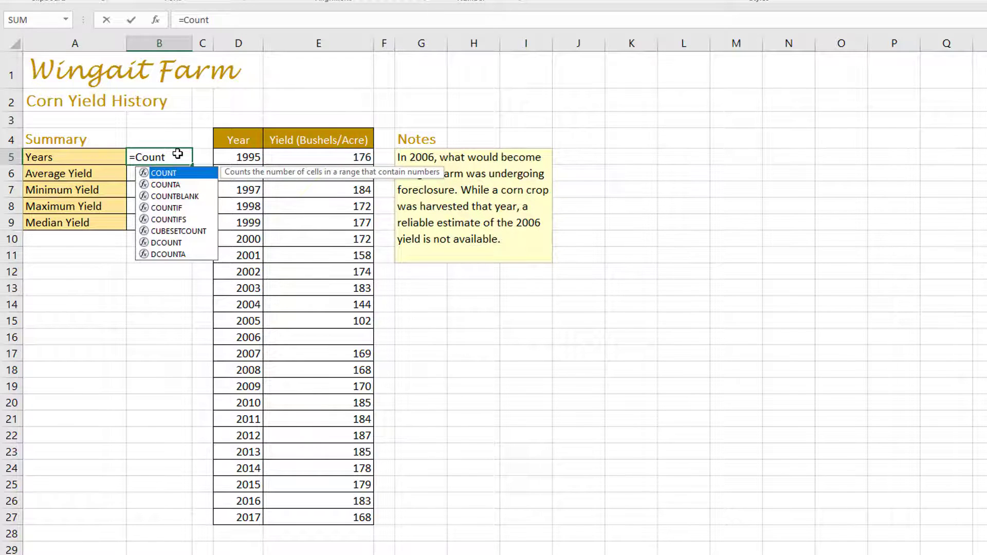
type("(")
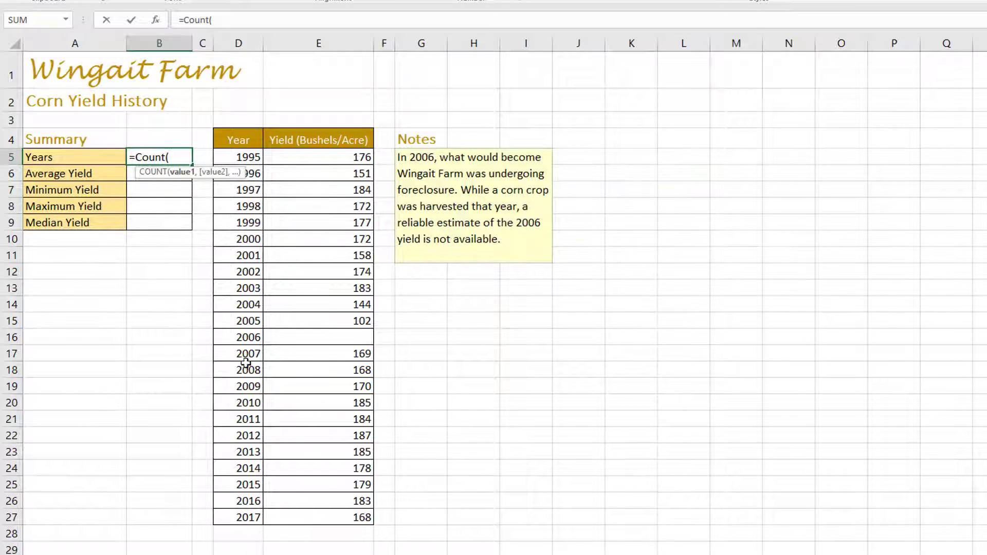
left_click(319, 44)
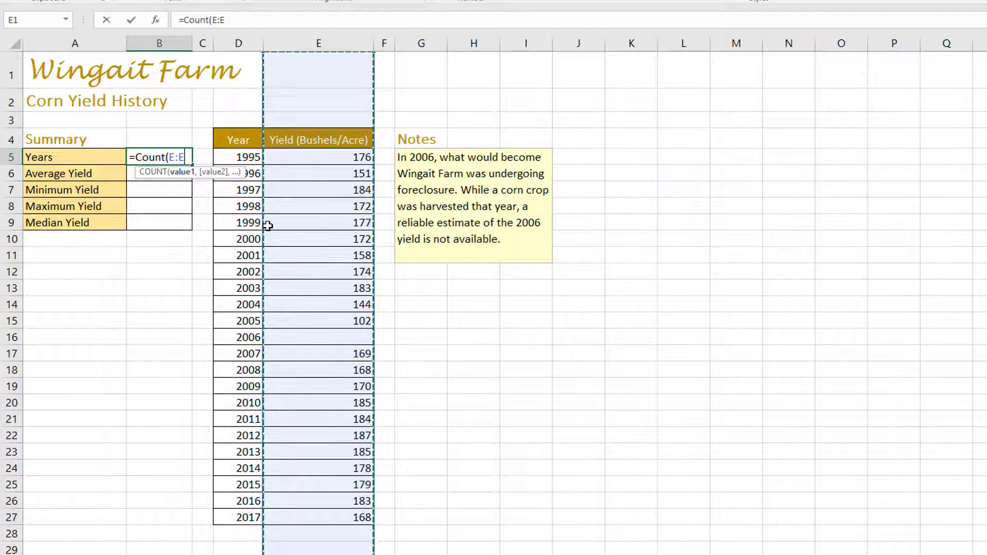
type(")")
key("Return")
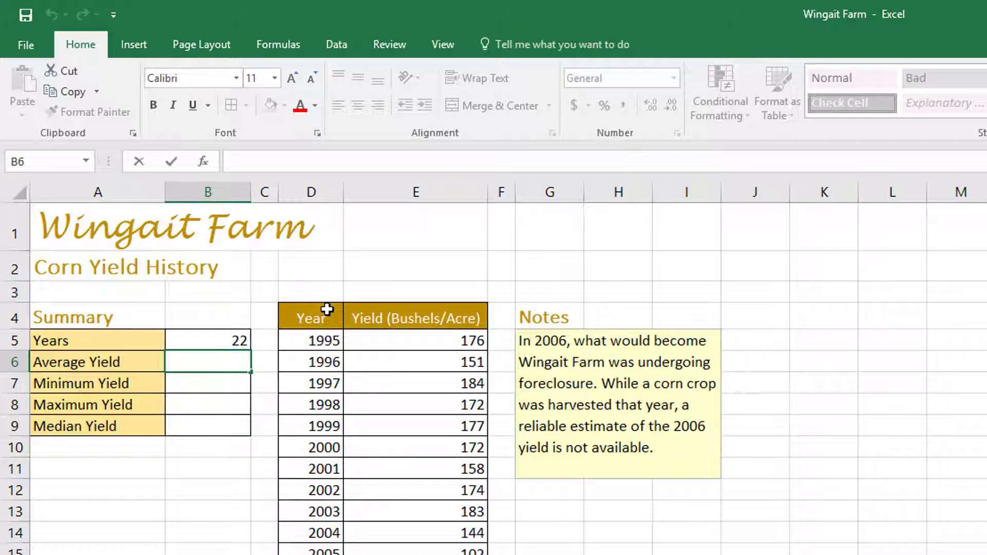
Step: Enter the formula =Round(Average(E:E),0) in cell B6 to calculate the Average Yield as a whole number
type("=")
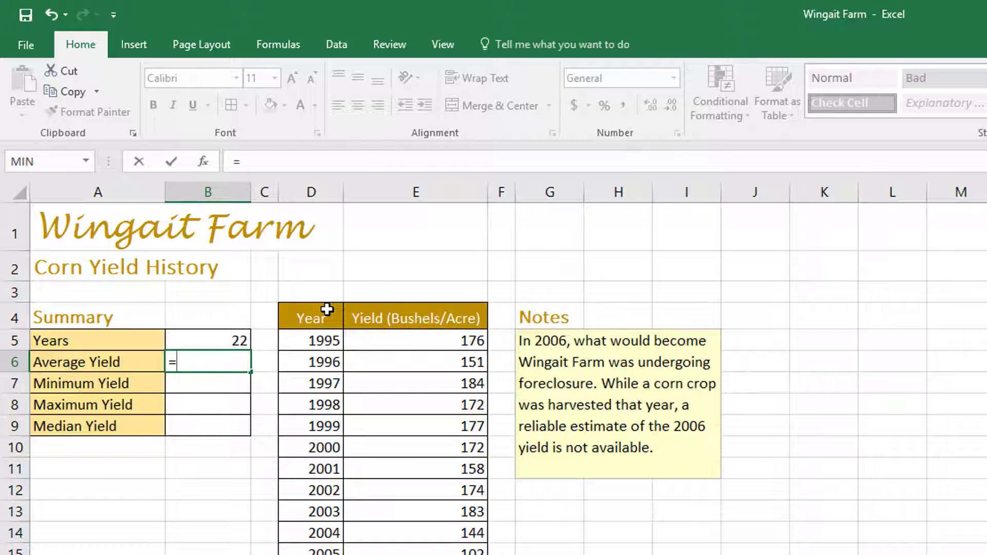
type("d")
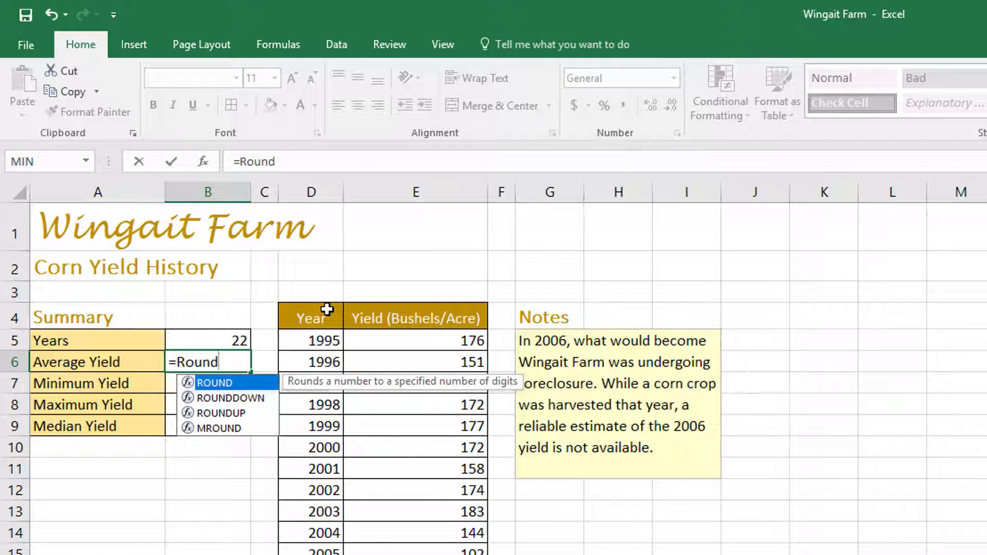
type("(")
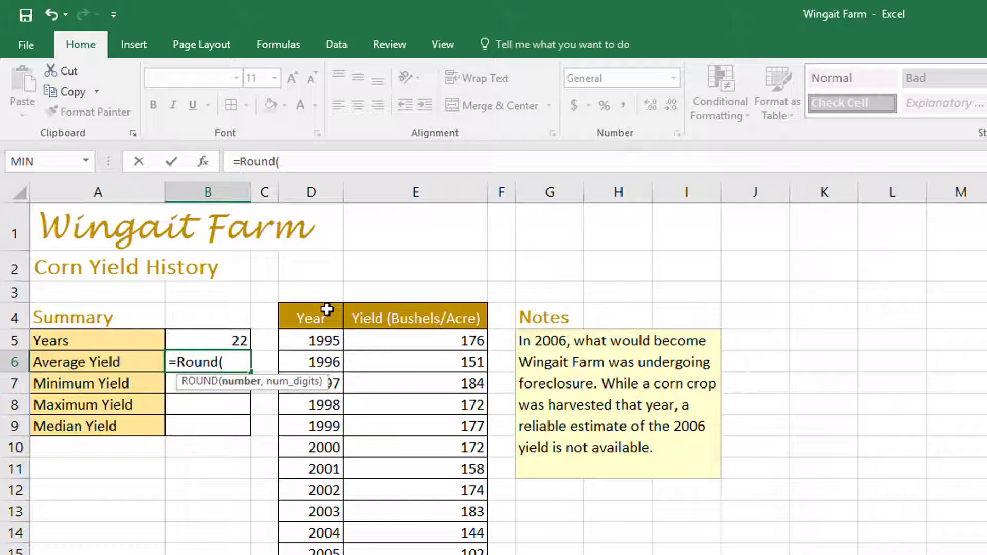
left_click(302, 162)
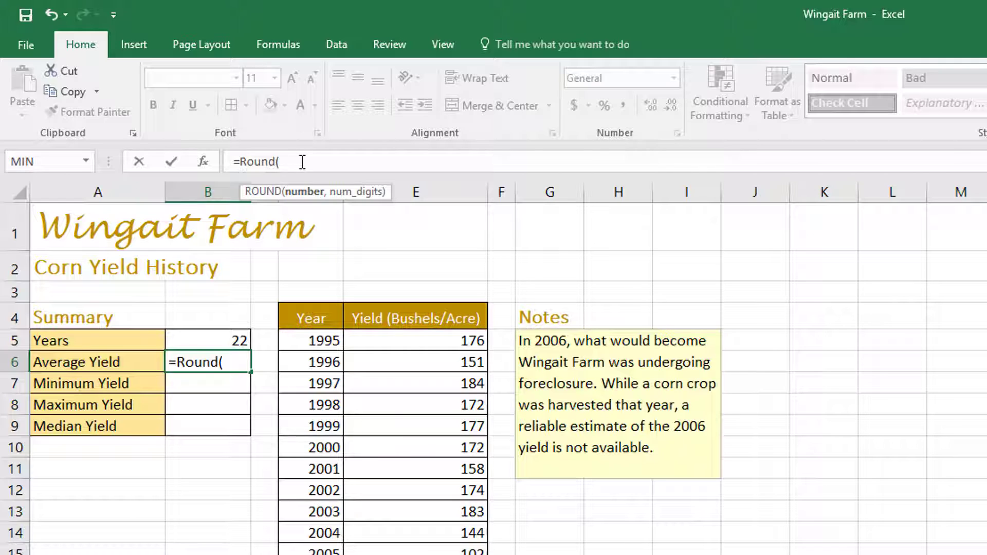
type("A")
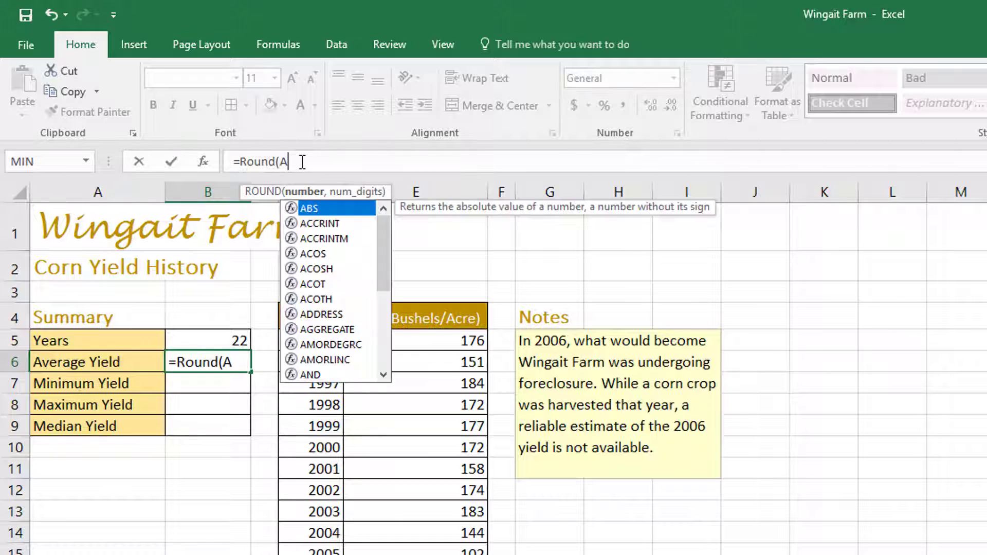
type("verage")
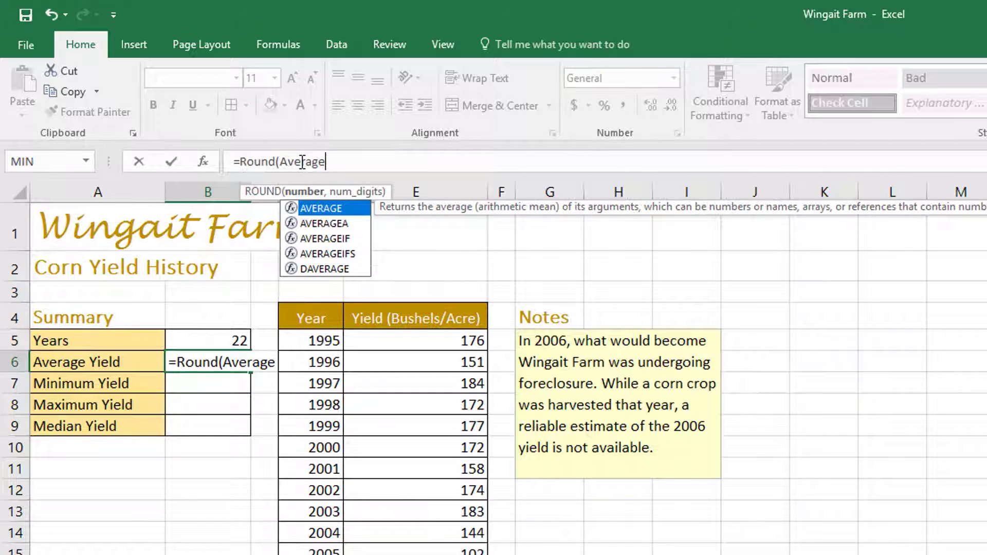
type("(")
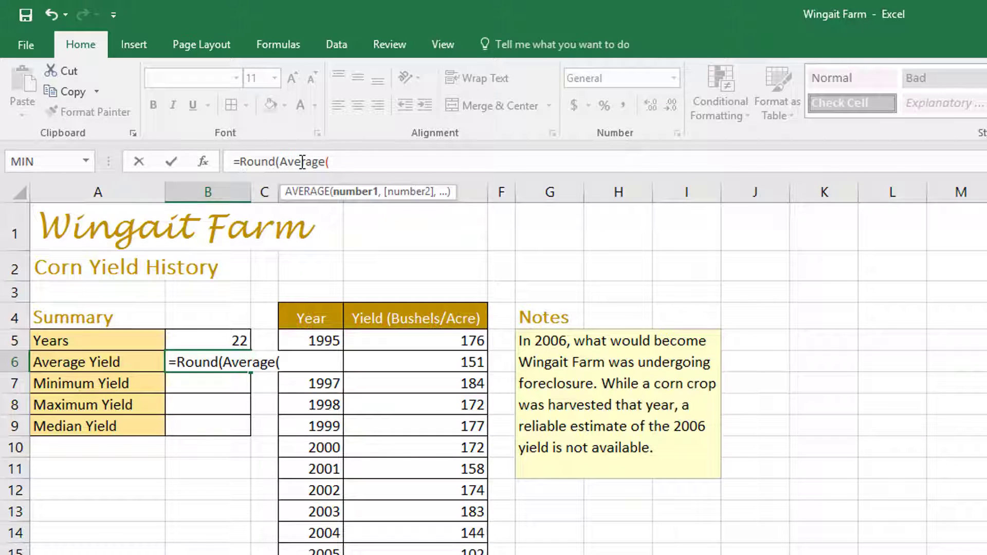
left_click(463, 192)
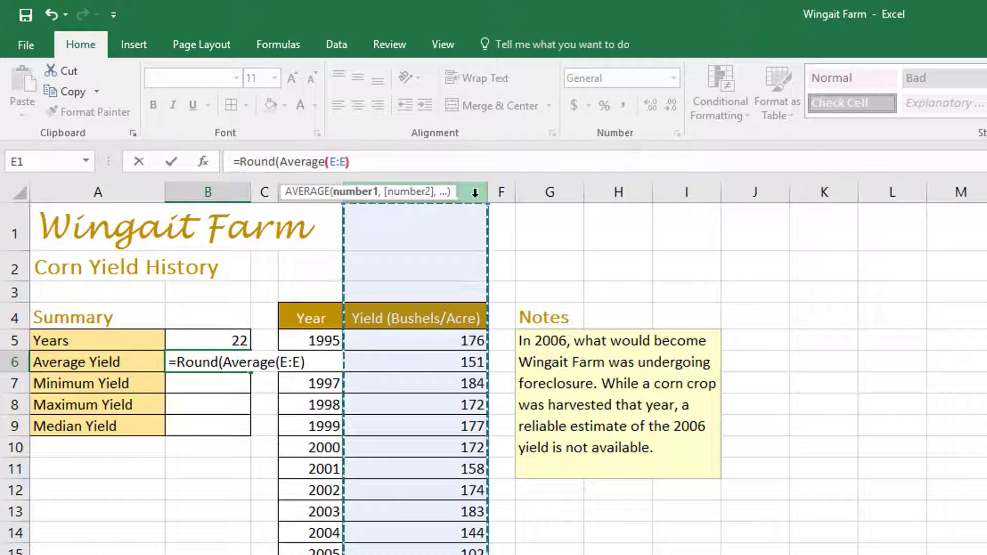
type(")")
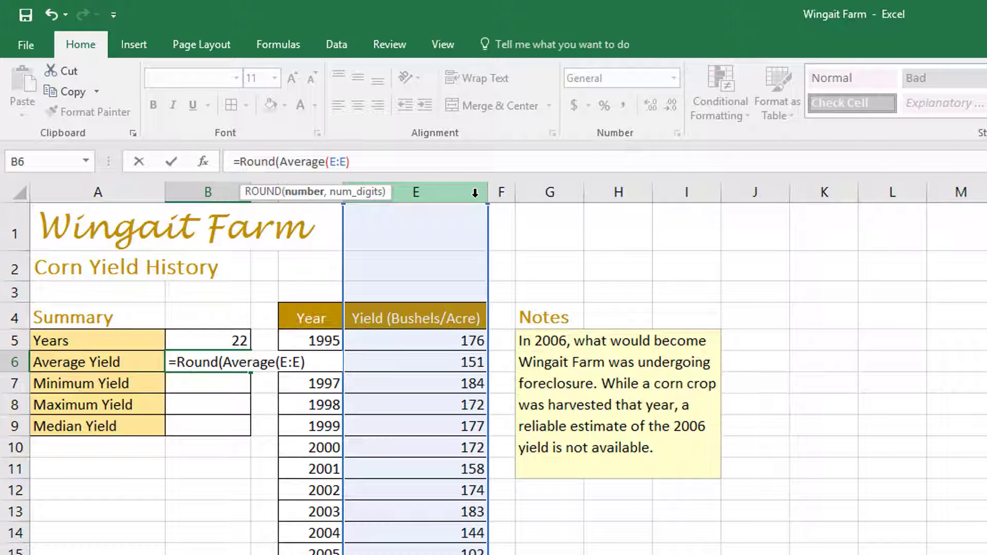
type(",")
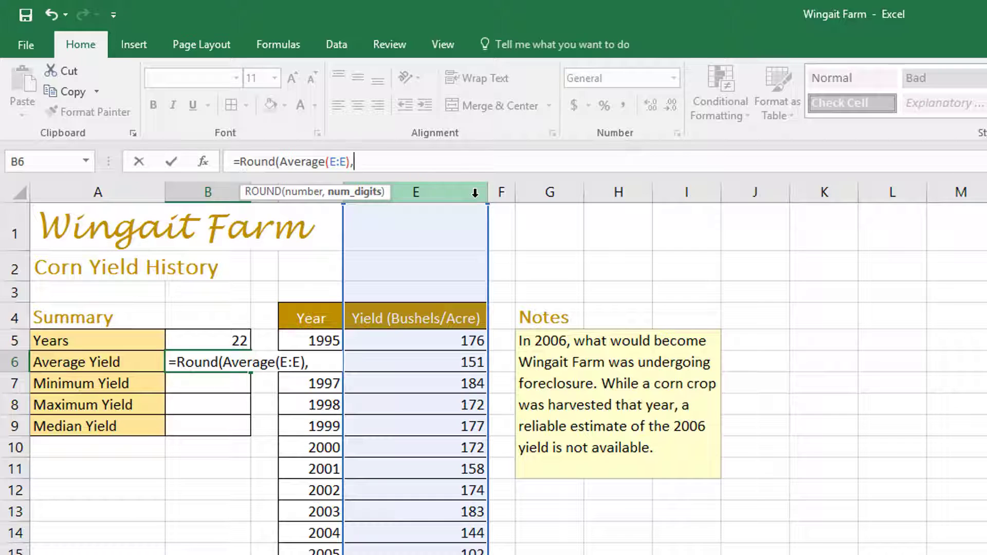
type("0)")
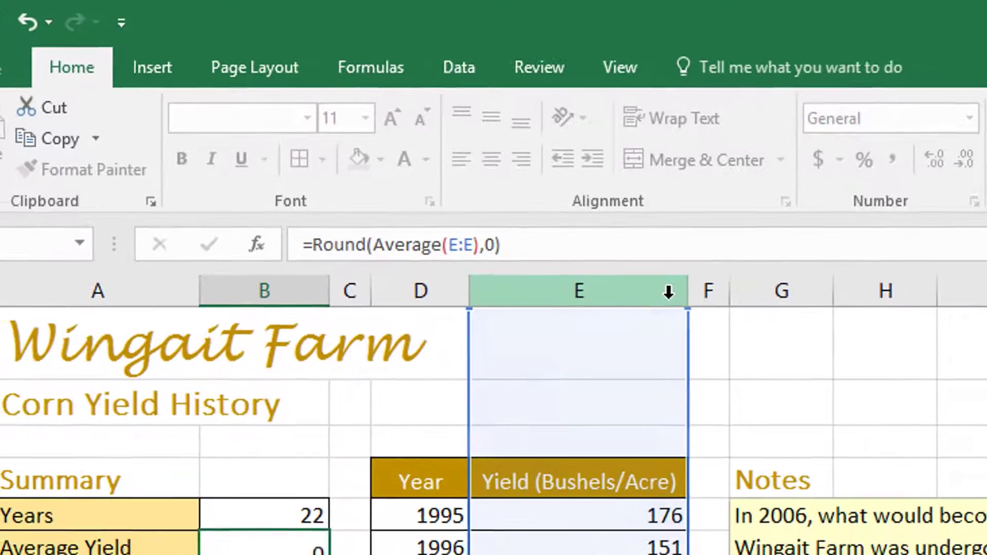
key("Return")
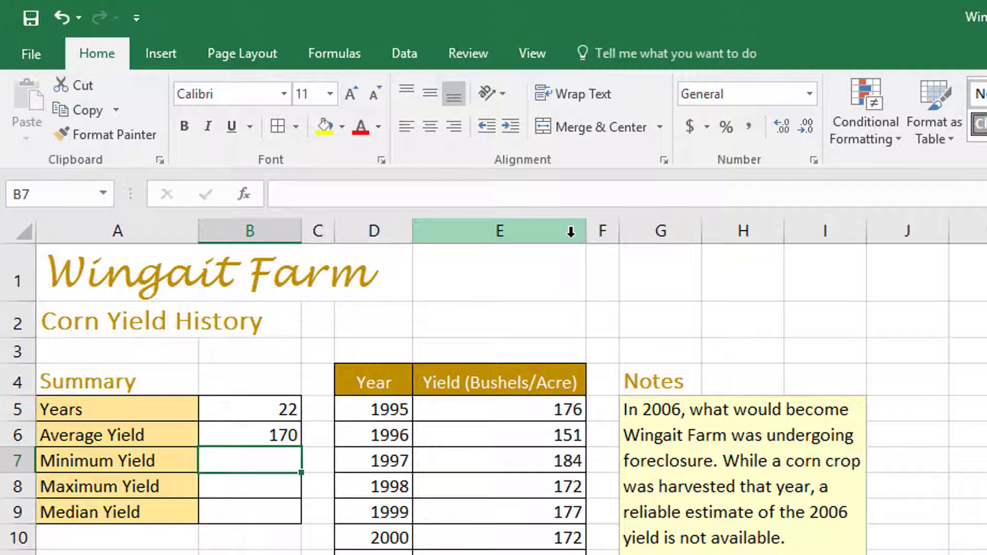
Step: Enter the formula =MIN(E:E) in cell B7 for the Minimum Yield
type("=")
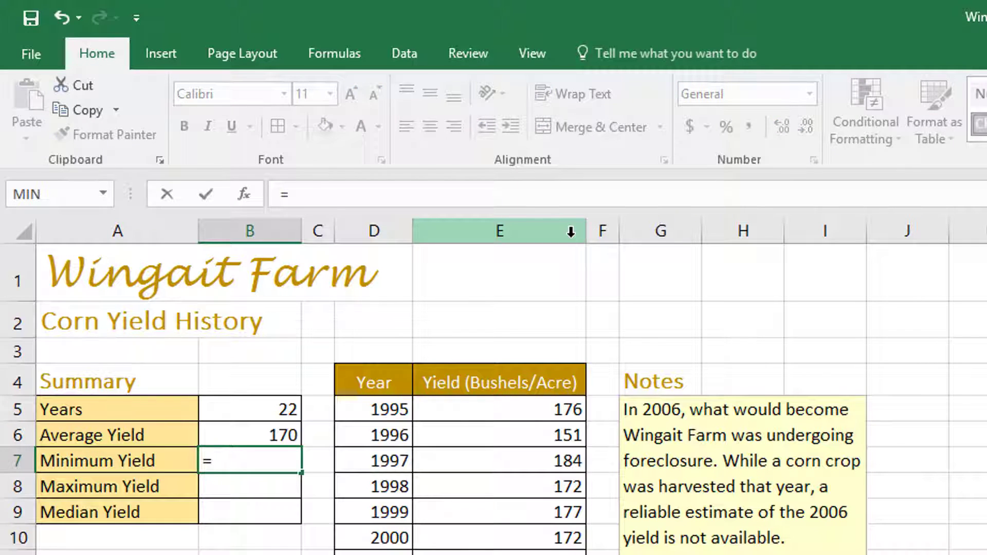
type("Min")
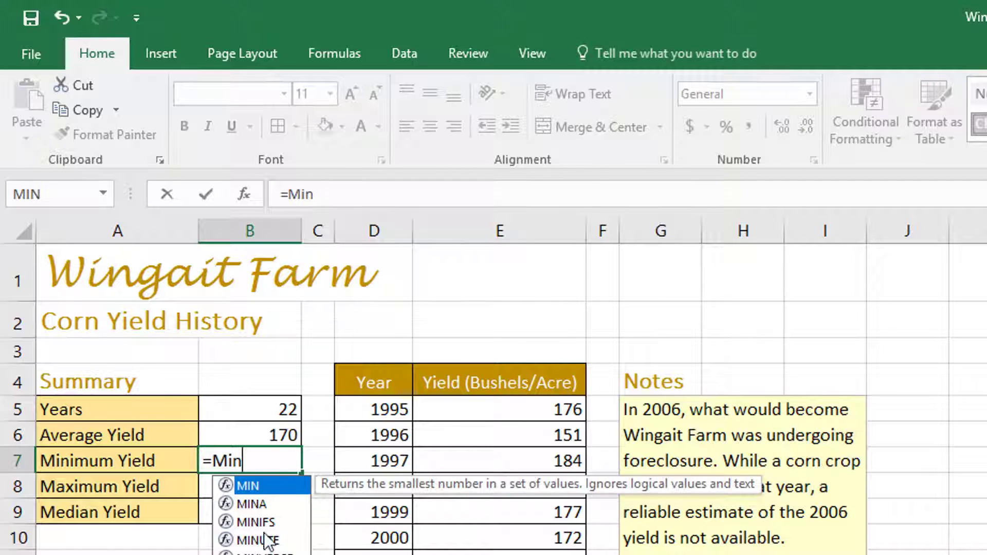
double_click(252, 485)
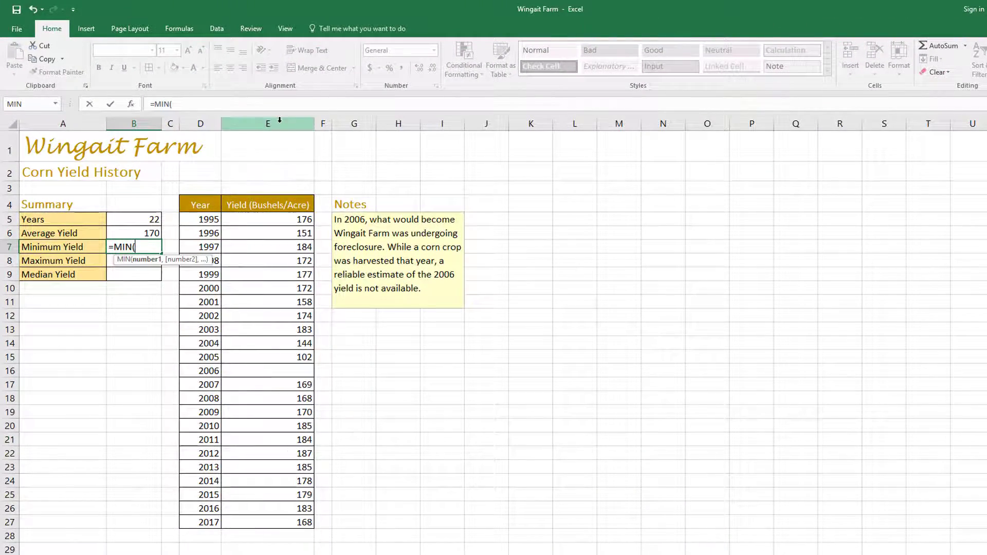
left_click(327, 148)
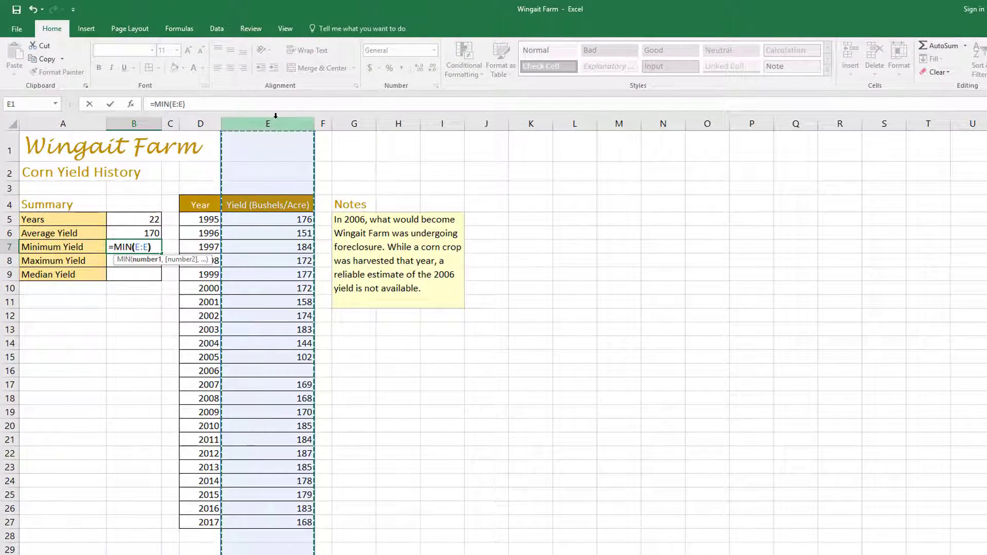
key("Return")
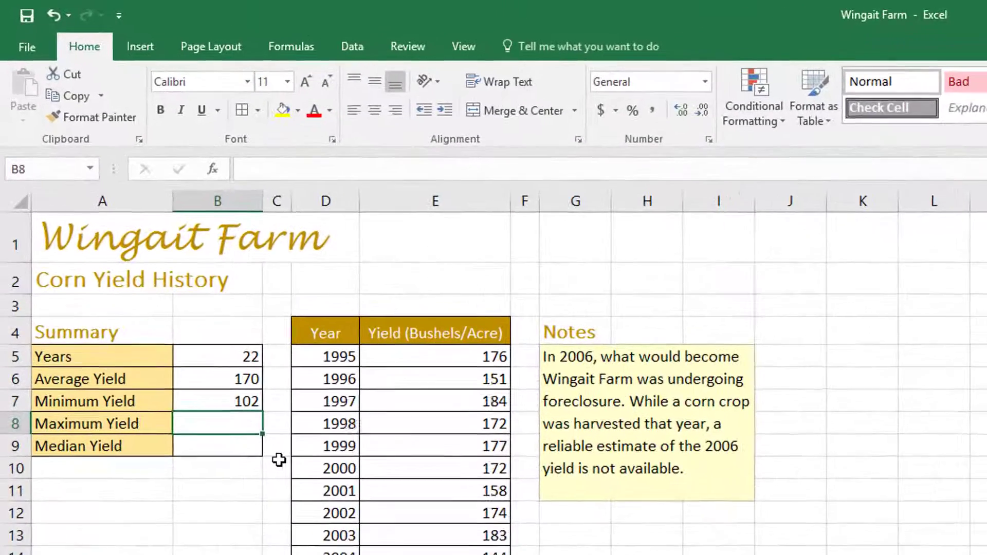
Step: Enter the formula =Max(E:E) in cell B8 for the Maximum Yield
type("=")
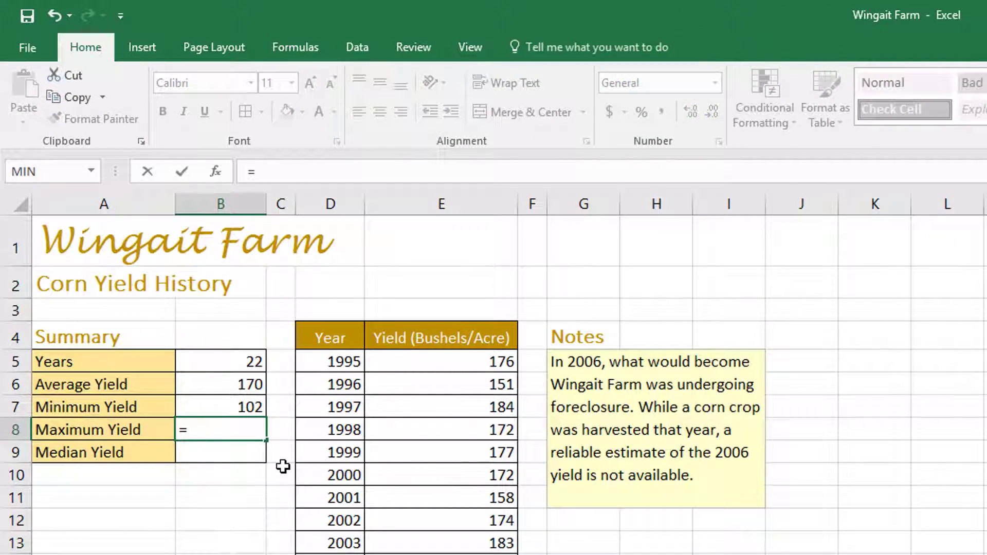
type("Ma")
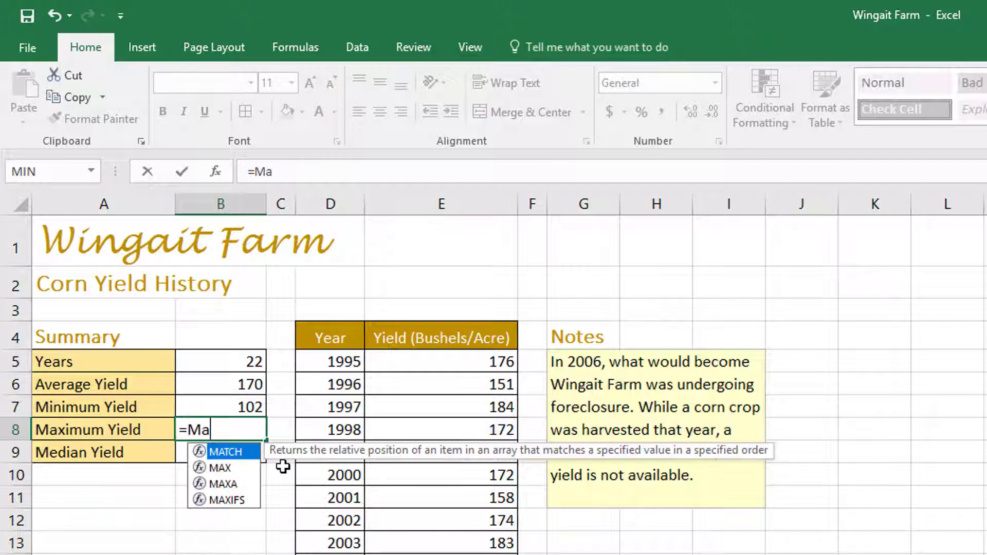
type("x(")
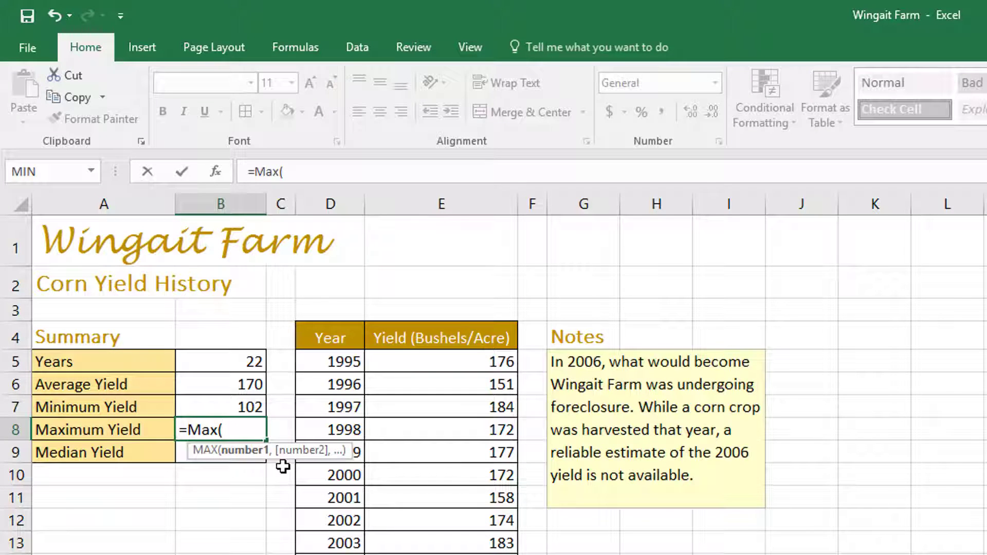
left_click(460, 196)
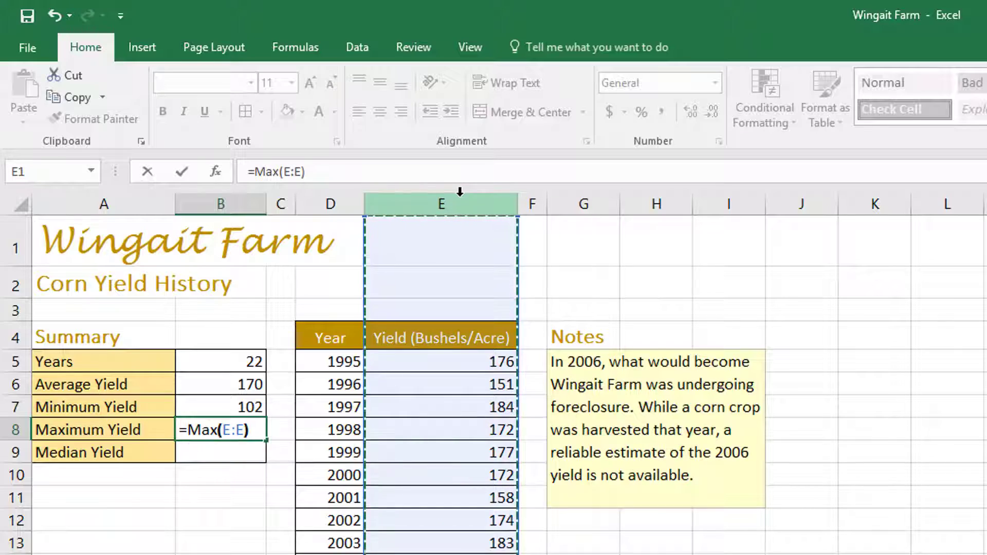
key("Return")
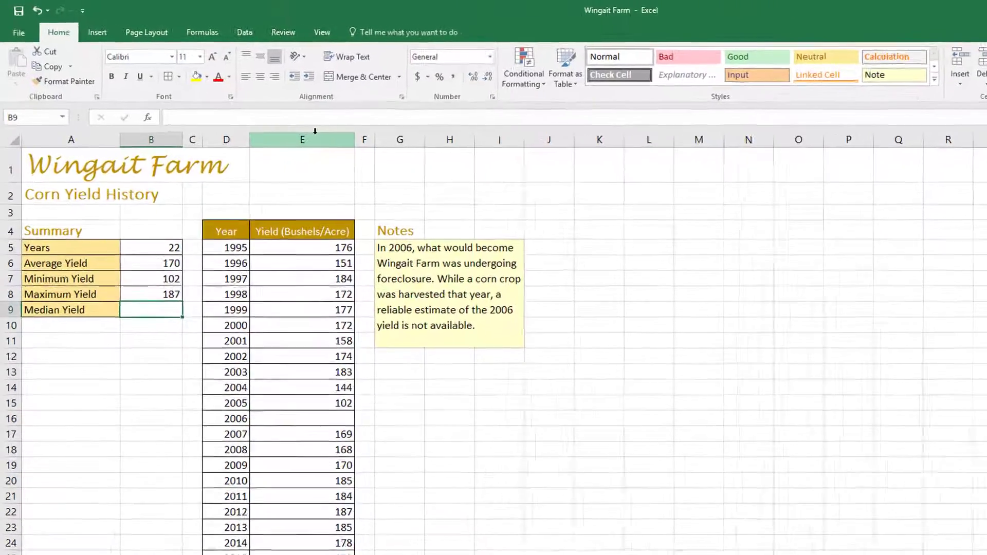
Step: Begin a formula in cell B9 for Median Yield and search the Insert Function dialog for "Middle Number"
type("=")
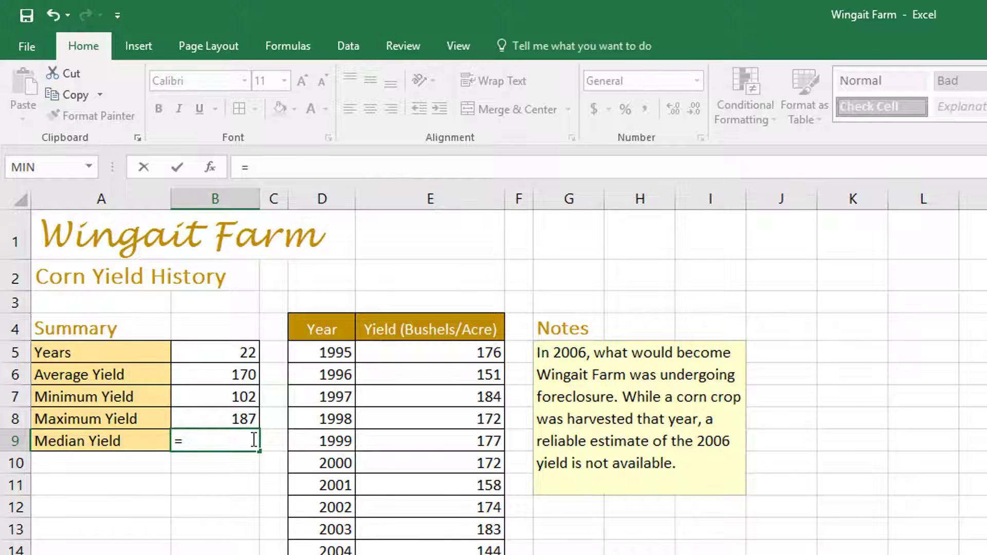
left_click(211, 168)
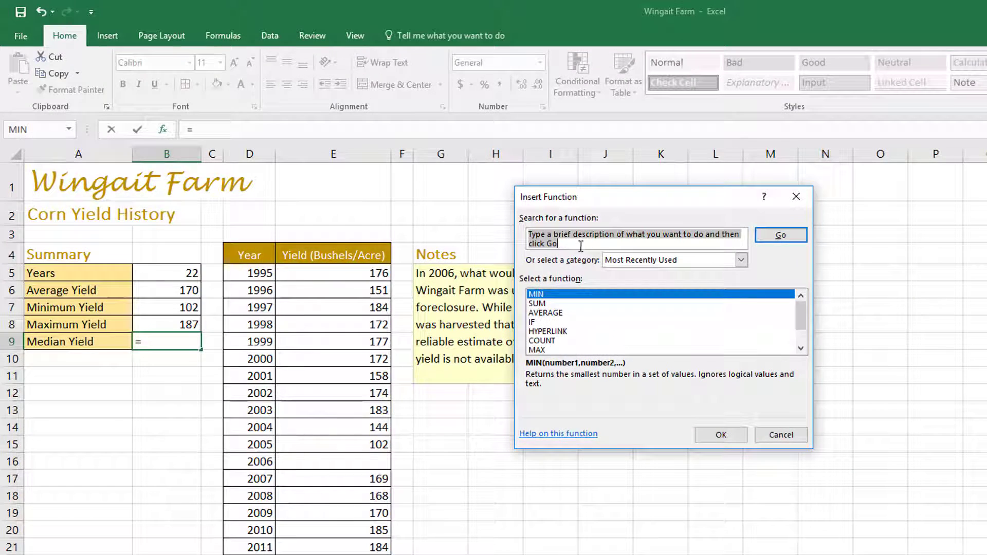
left_click_drag(563, 243, 503, 229)
key("BackSpace")
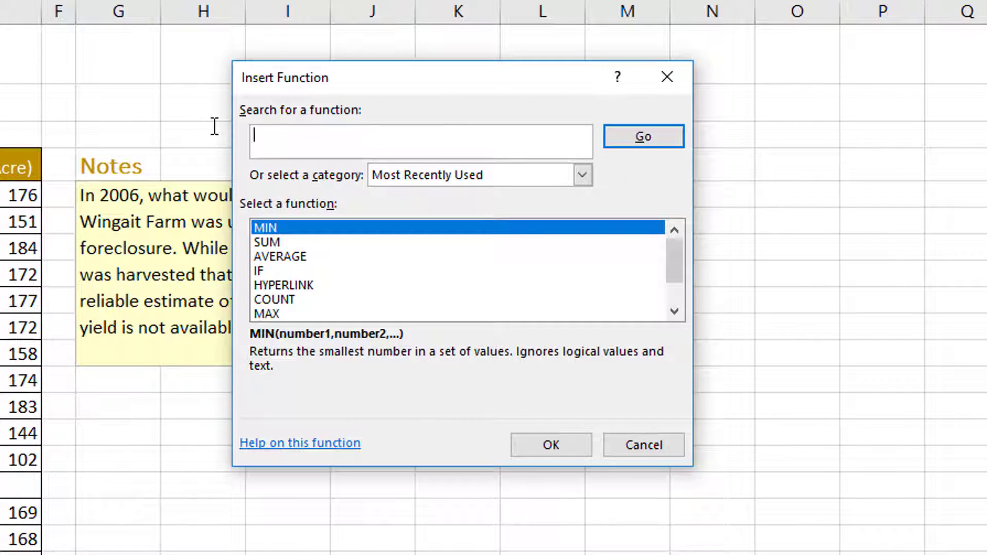
type("Middle Number")
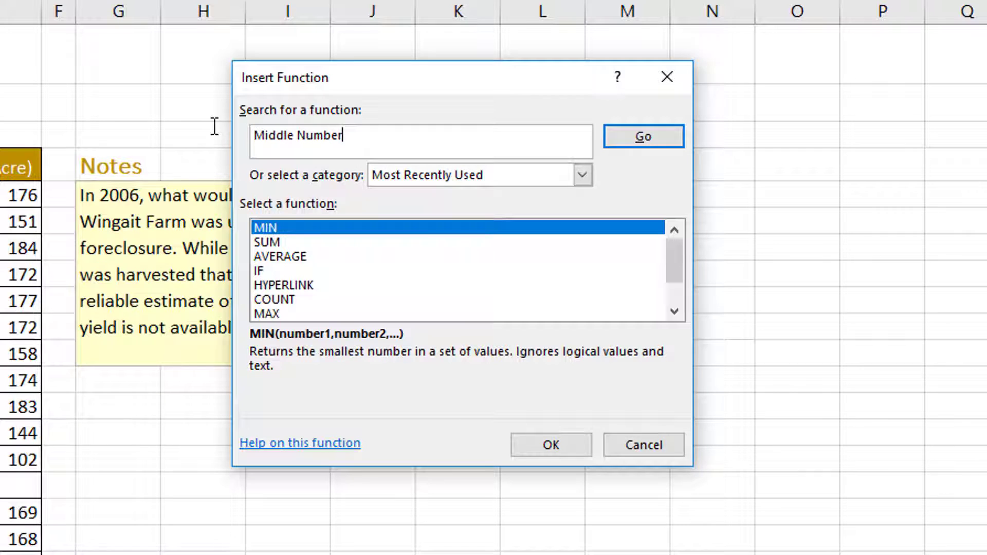
key("Return")
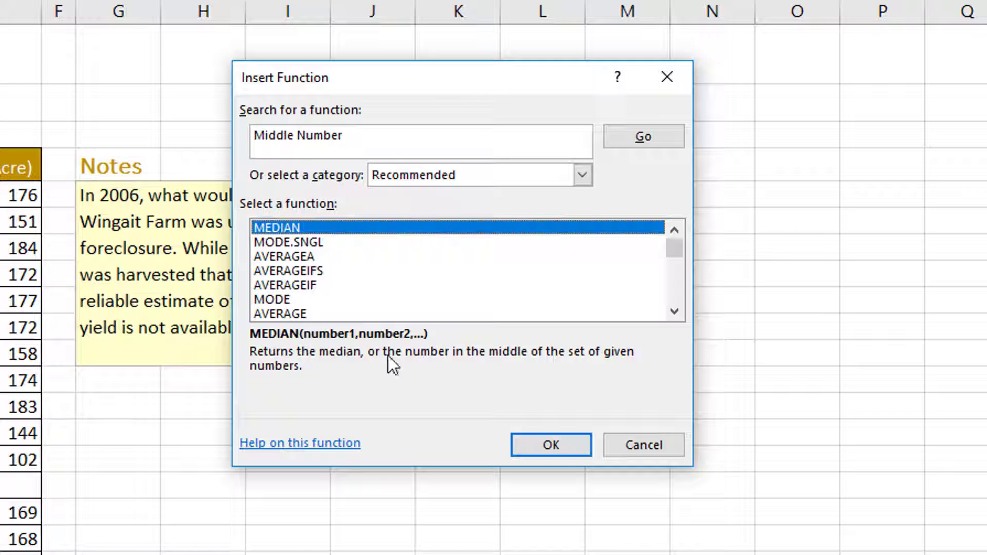
Step: Insert the MEDIAN function in cell B9 with all of column E (E:E) as the Number1 argument
left_click(560, 449)
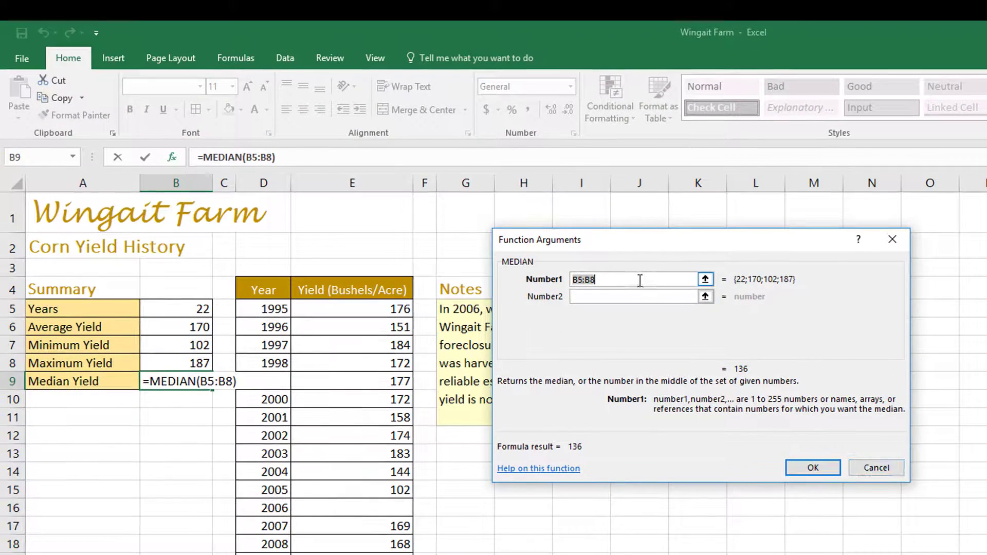
left_click_drag(615, 271, 547, 271)
left_click(358, 184)
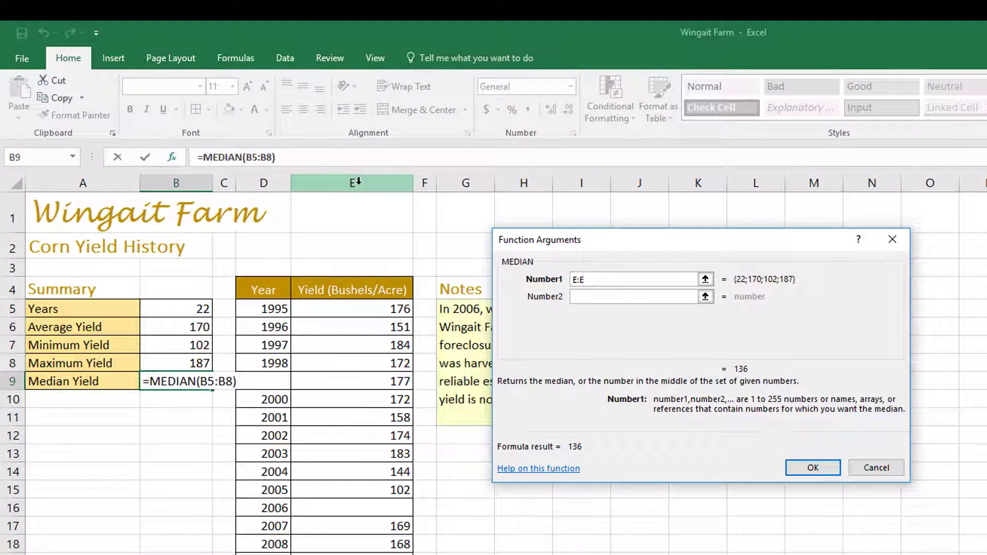
left_click(813, 468)
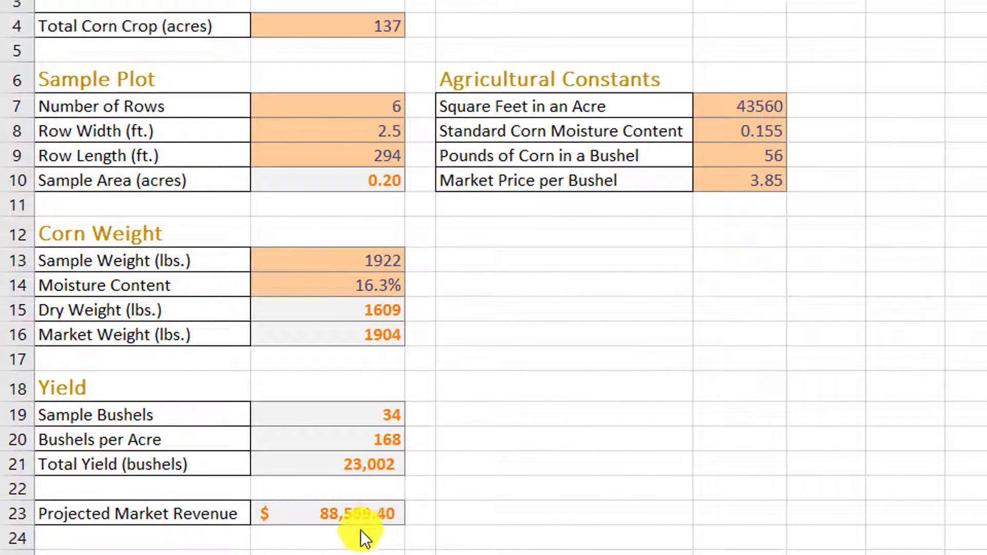
Step: On the Corn Yield Calculator sheet, inspect the Projected Market Revenue and Total Yield formulas, and set Total Corn Crop in B4 to 150 acres
left_click(335, 514)
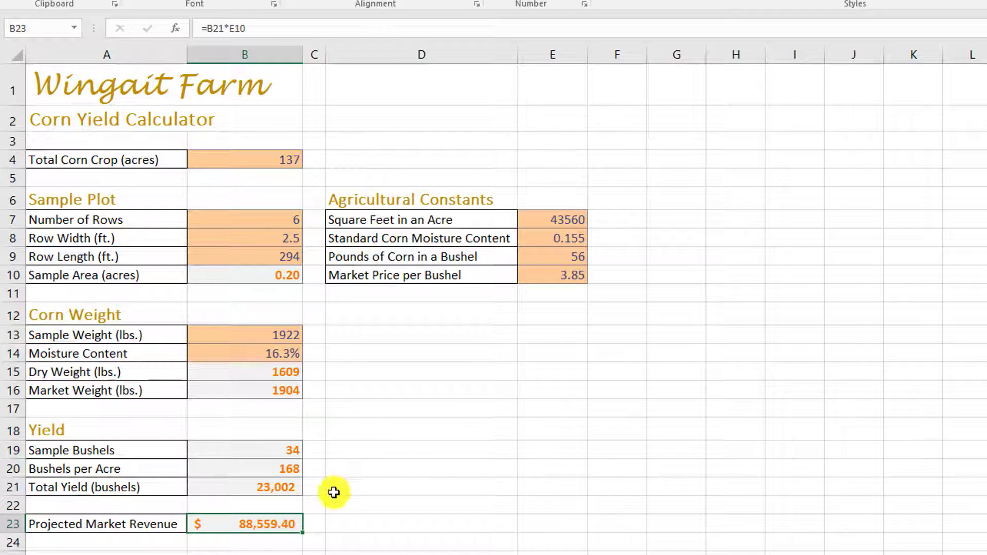
left_click(282, 488)
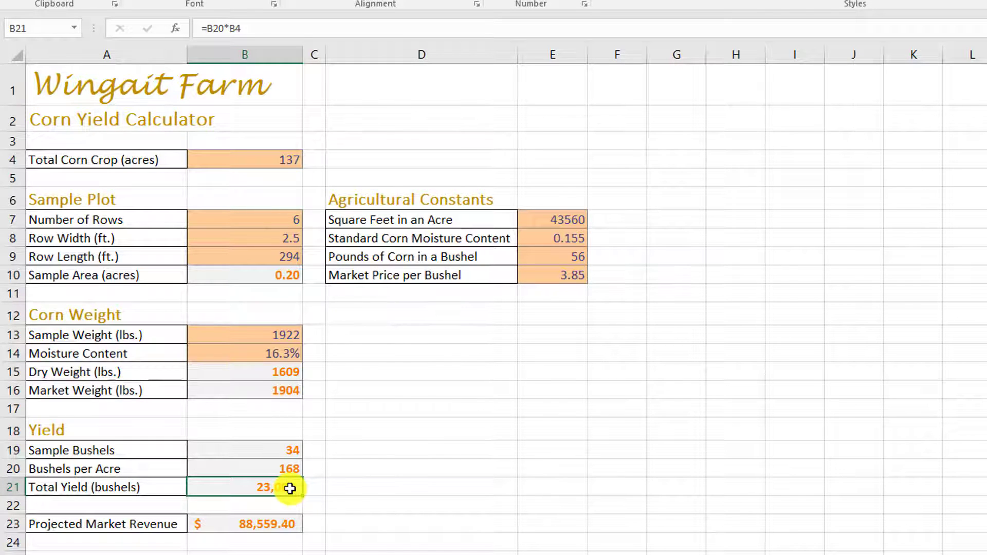
left_click(266, 158)
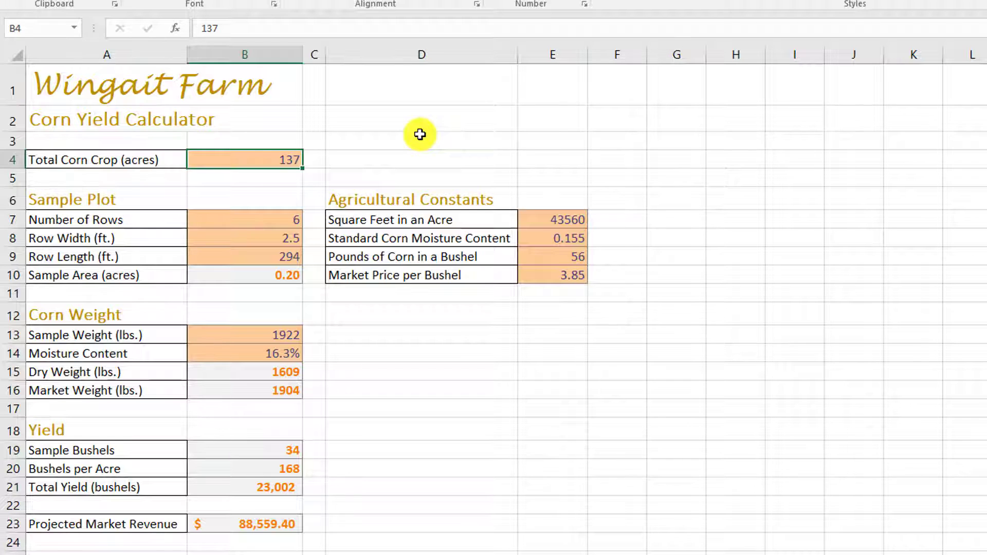
type("150")
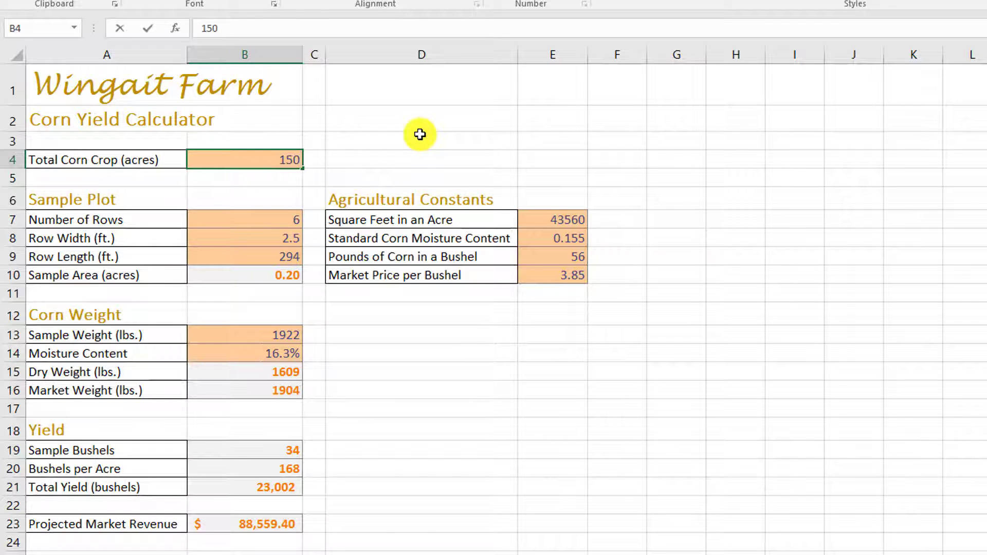
key("Return")
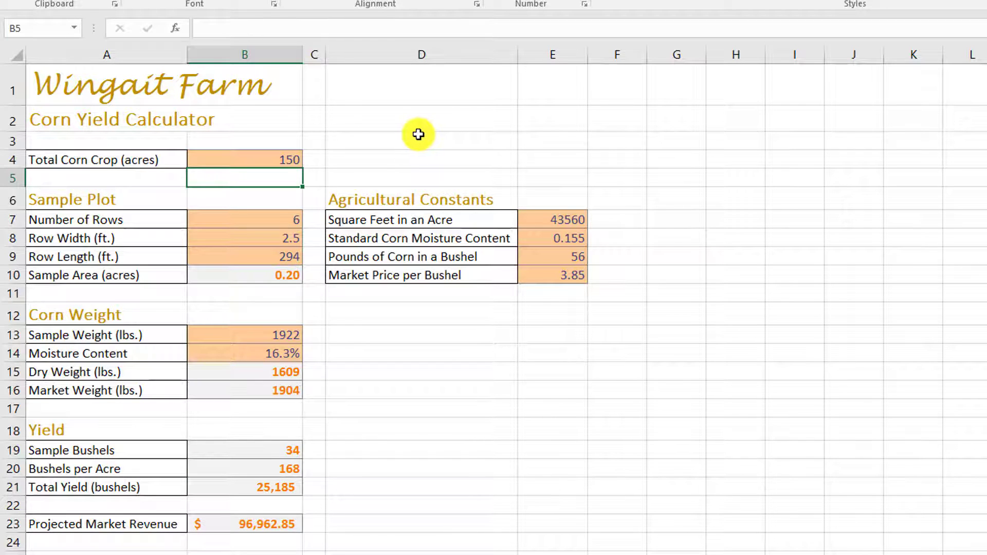
Step: Set Total Corn Crop in cell B4 to 175 acres to test its effect on the projected revenue
left_click(295, 157)
type("175")
key("Return")
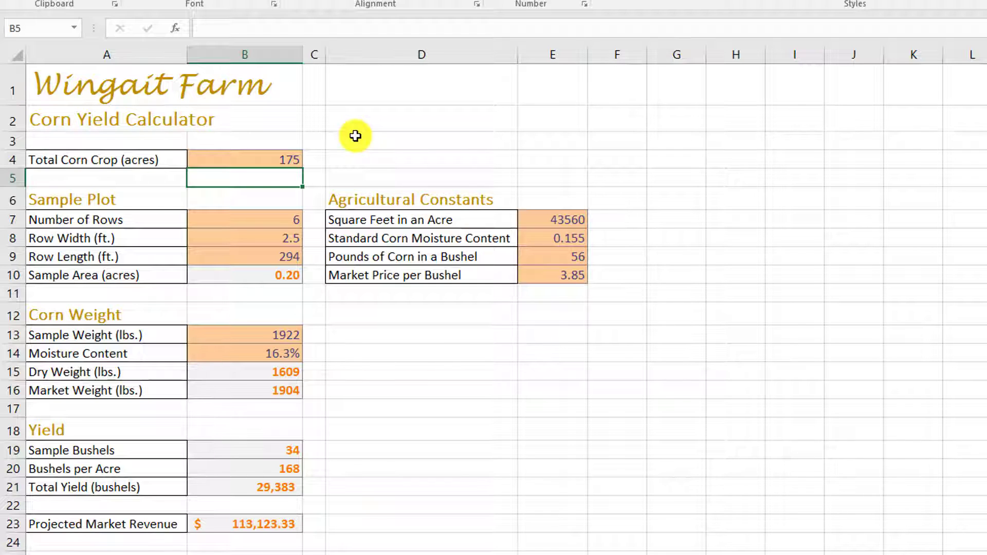
Step: Restore Total Corn Crop in cell B4 to 137 acres and move the selection to the empty cell D5
left_click(248, 160)
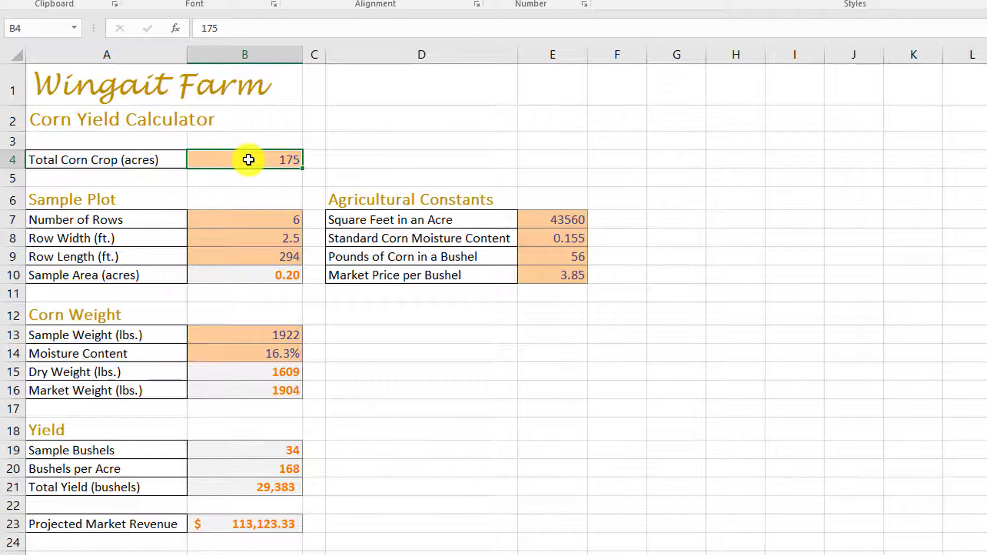
key("BackSpace")
type("137")
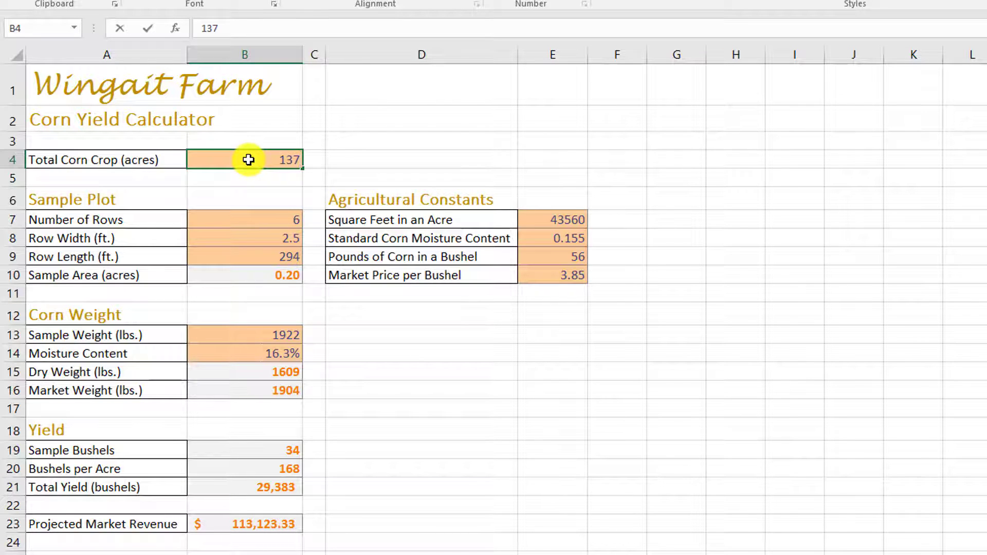
key("Return")
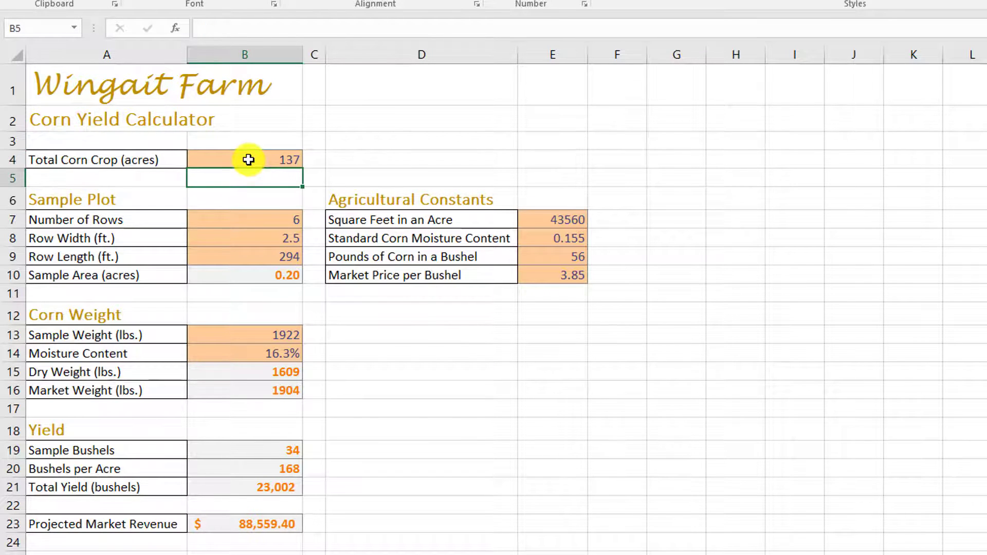
left_click(289, 155)
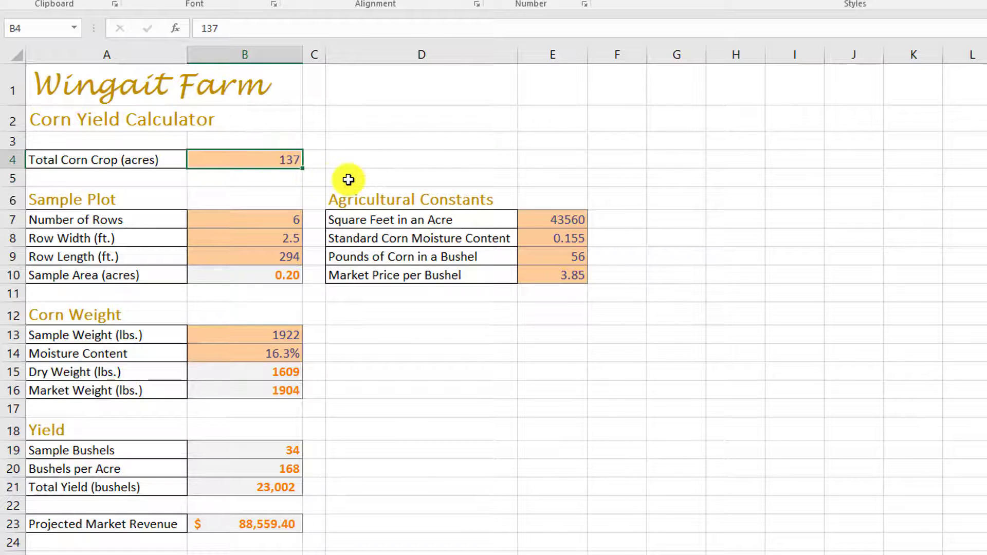
left_click(333, 179)
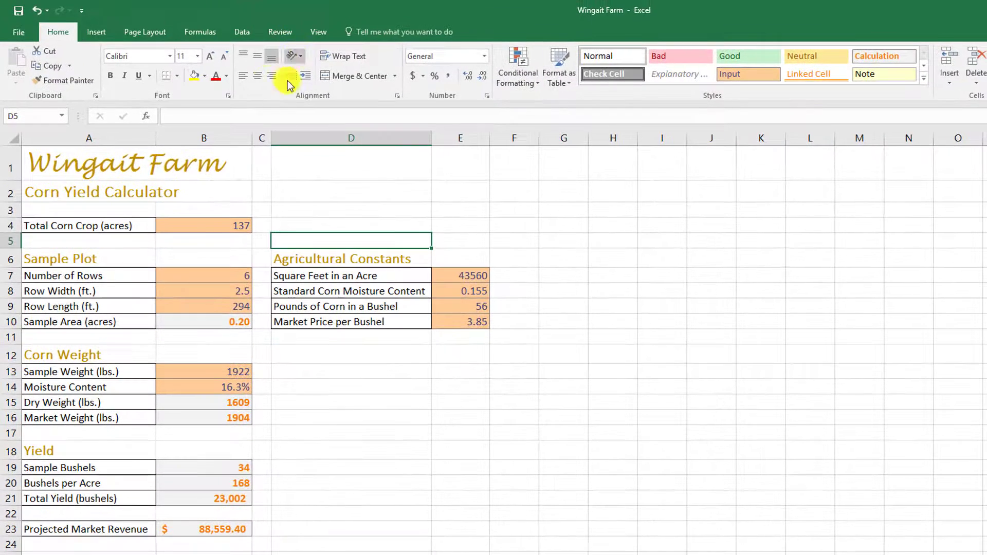
Step: Start a Goal Seek what-if analysis with the Projected Market Revenue cell B23 as the set cell
left_click(243, 32)
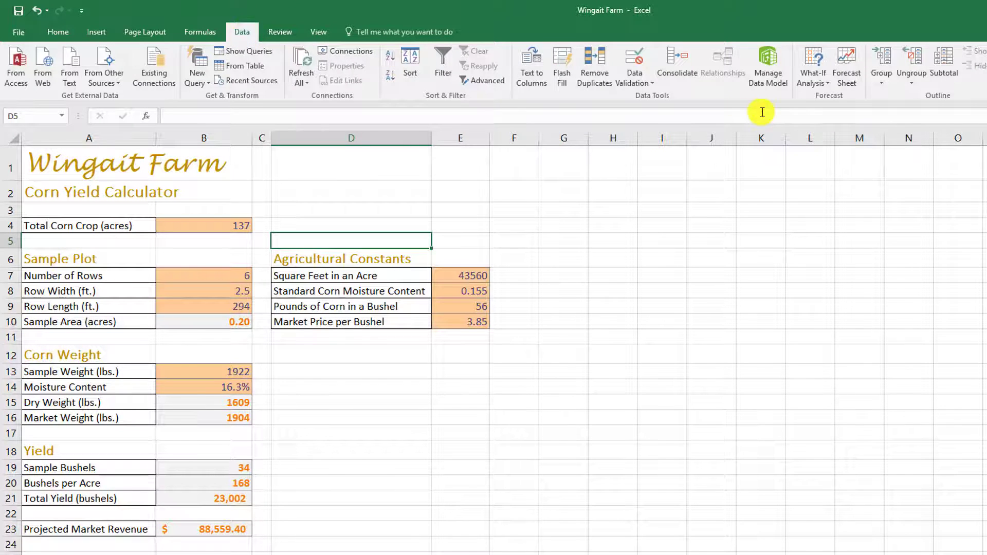
left_click(822, 83)
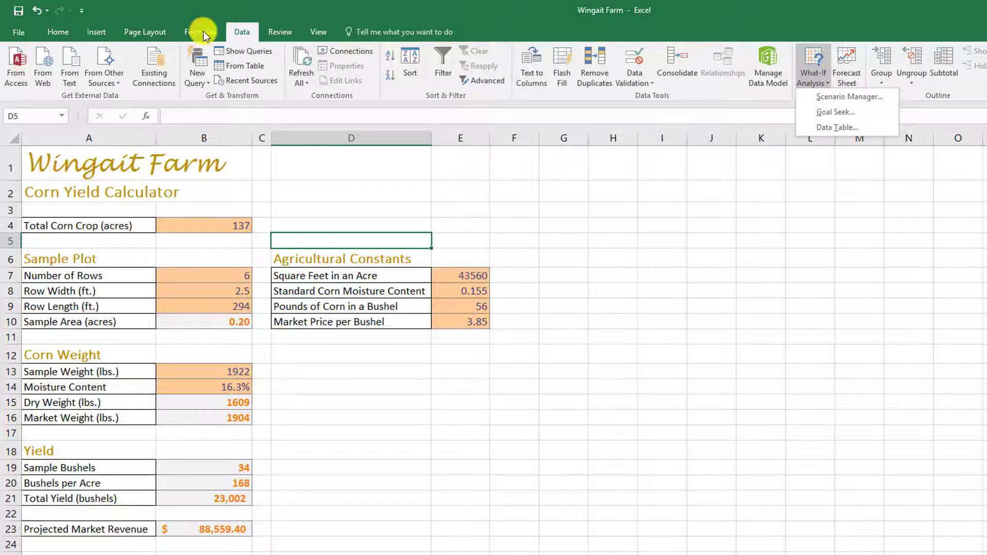
left_click(864, 114)
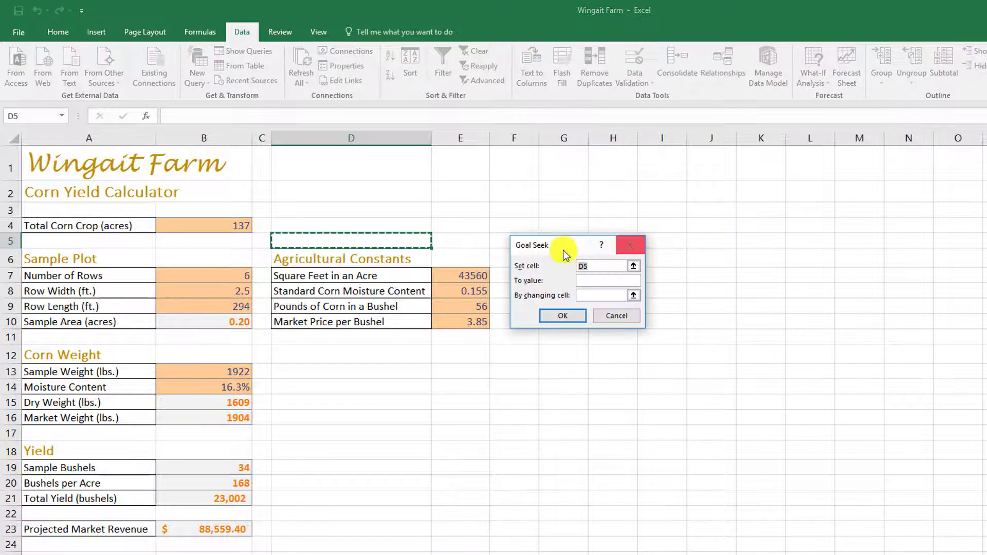
left_click_drag(575, 249, 571, 230)
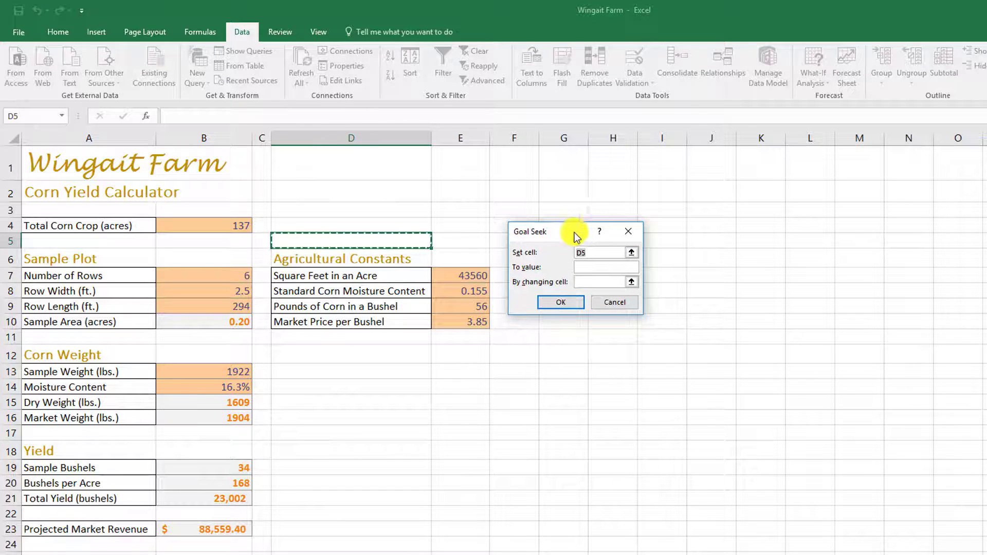
key("BackSpace")
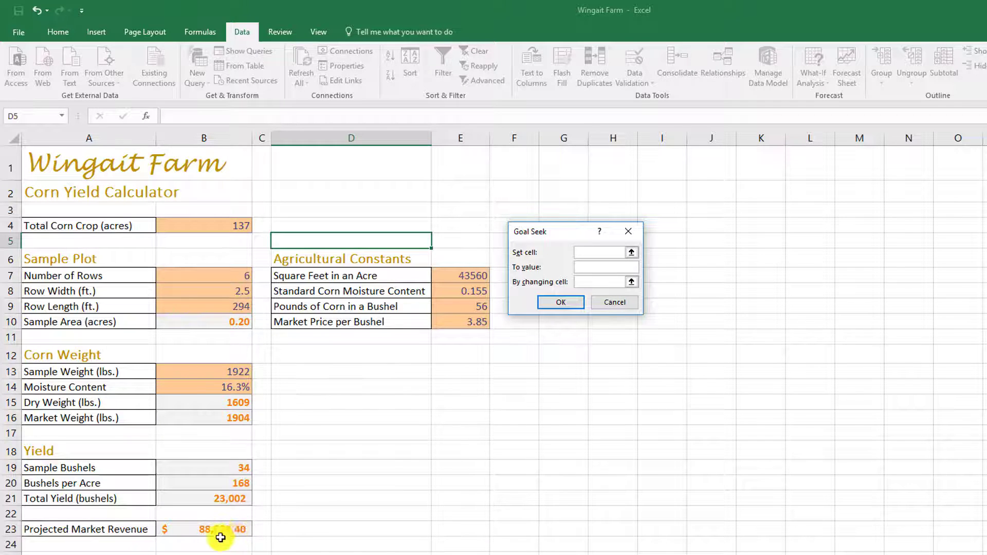
left_click(235, 531)
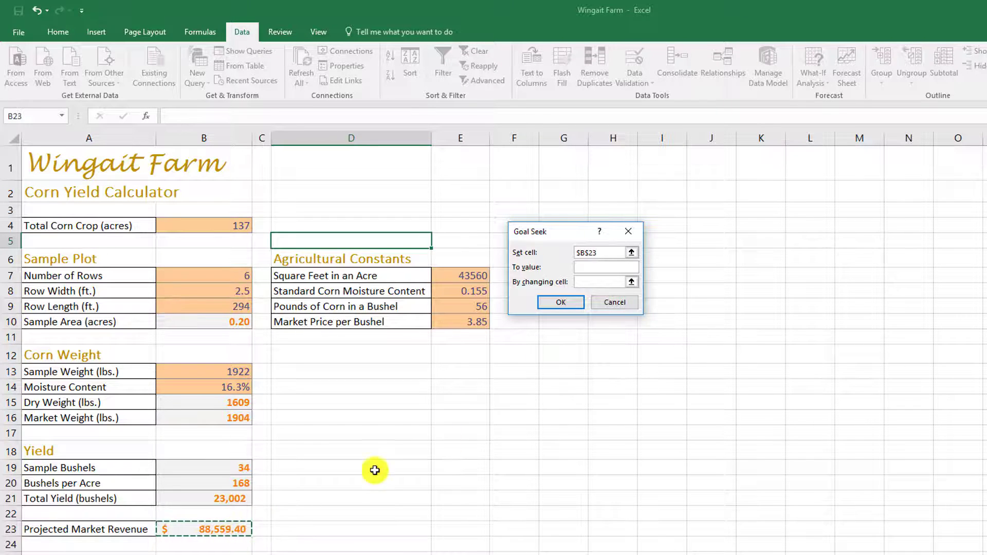
Step: Set the Goal Seek target value to 100000 by changing Total Corn Crop cell B4, run it and accept the solution
left_click(581, 267)
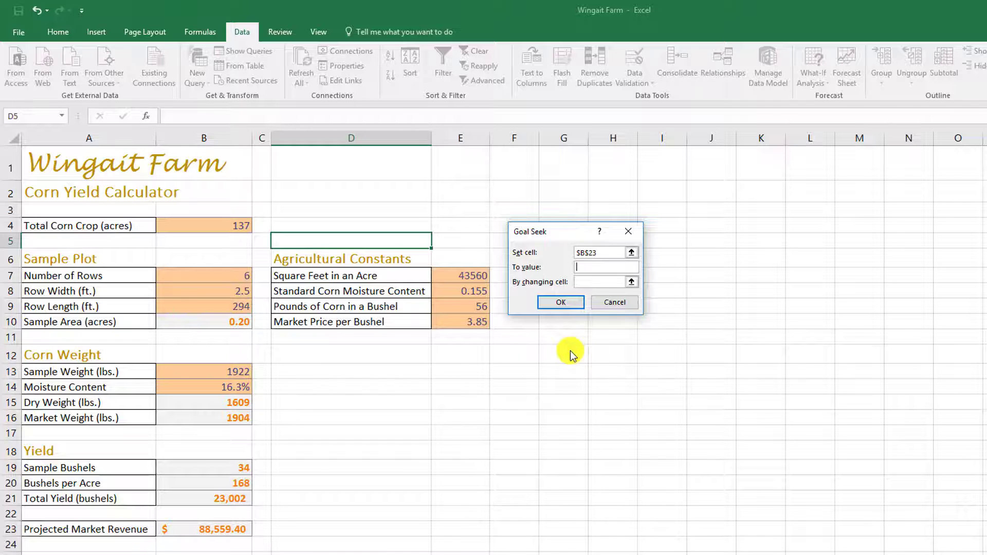
type("1")
type("00000")
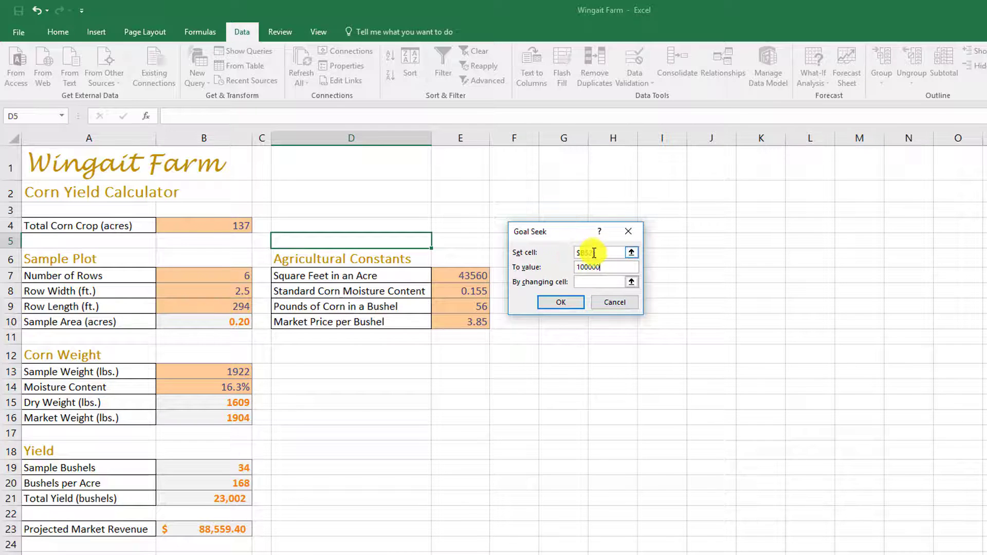
left_click(602, 282)
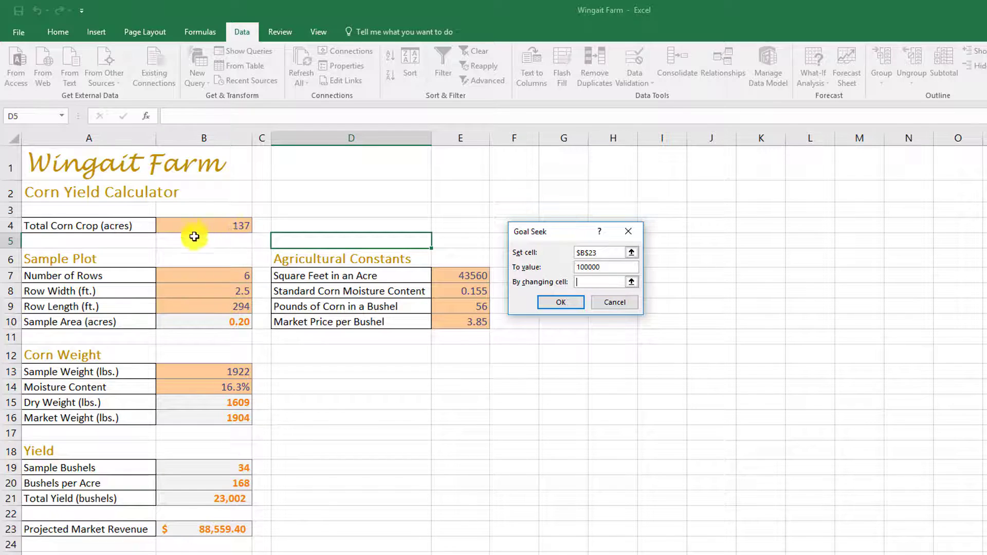
left_click(232, 226)
left_click(565, 307)
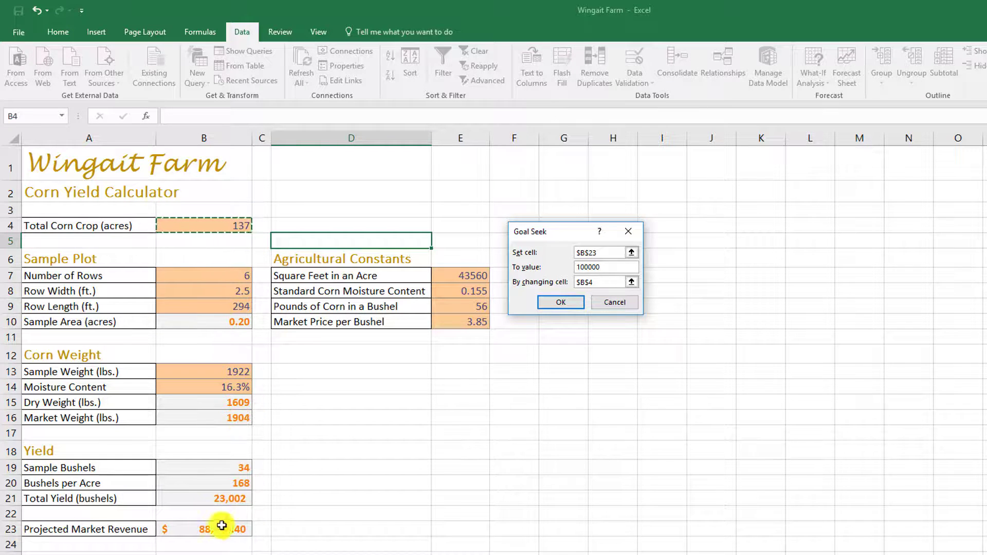
left_click(561, 302)
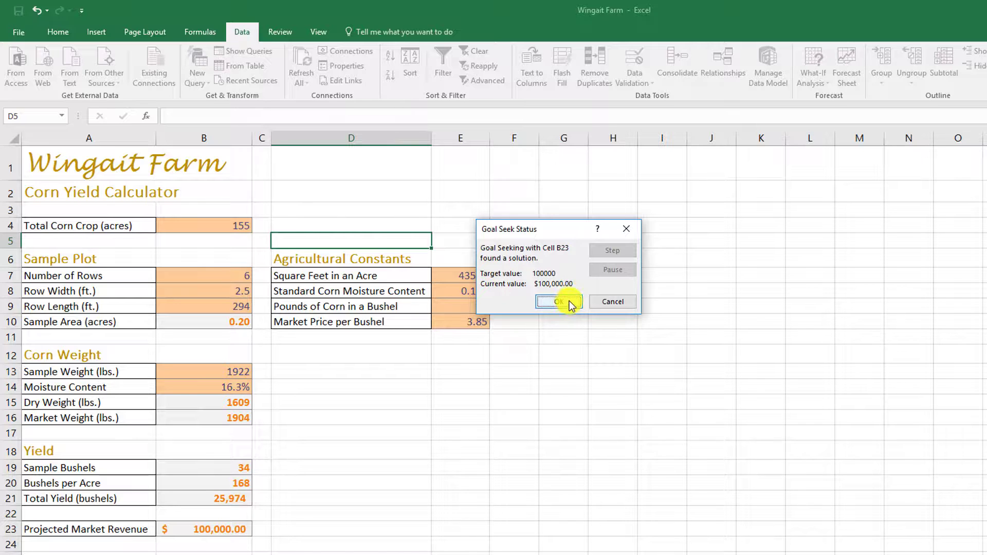
left_click(572, 305)
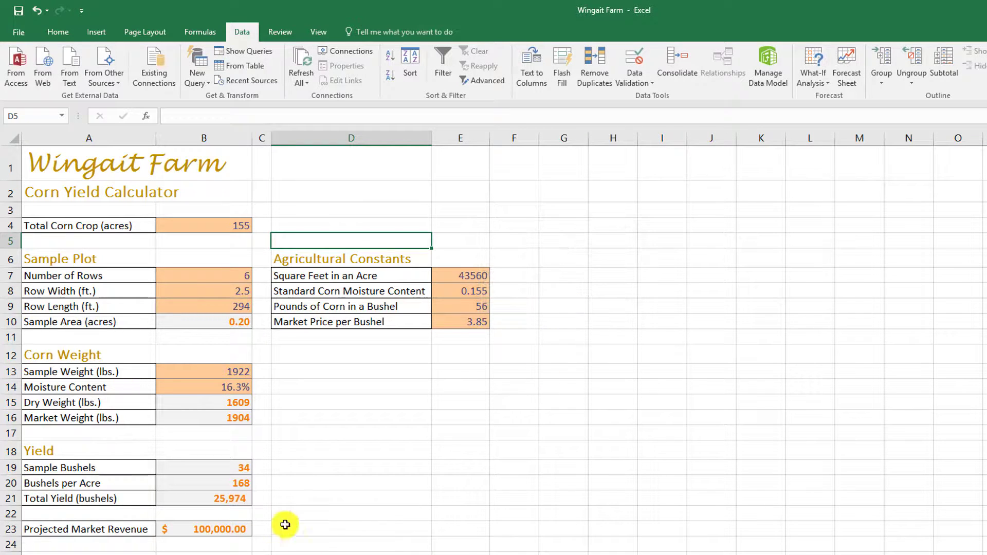